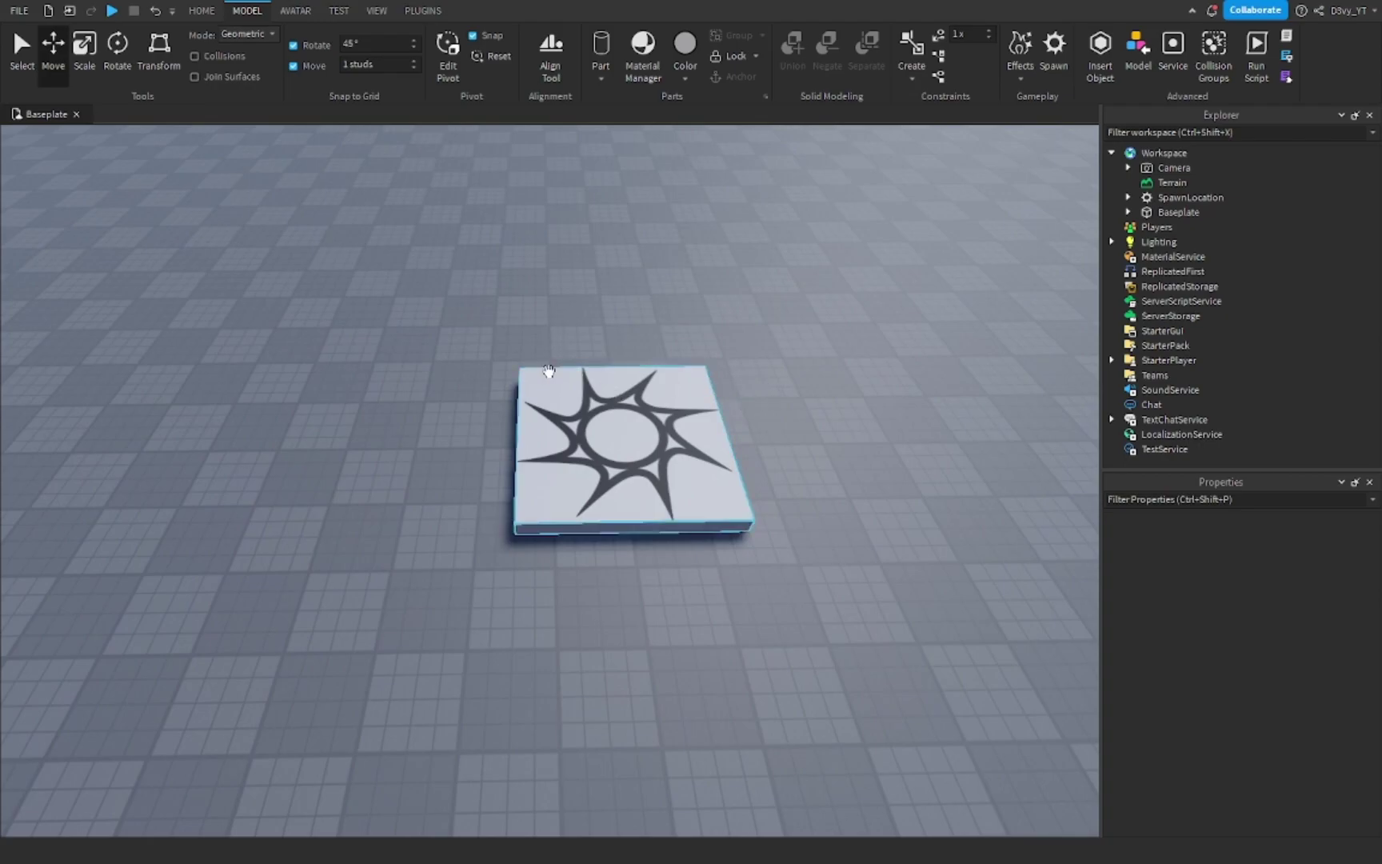
- Insert a block part on the empty baseplate area away from the spawn location
{"action": "key", "text": "w"}
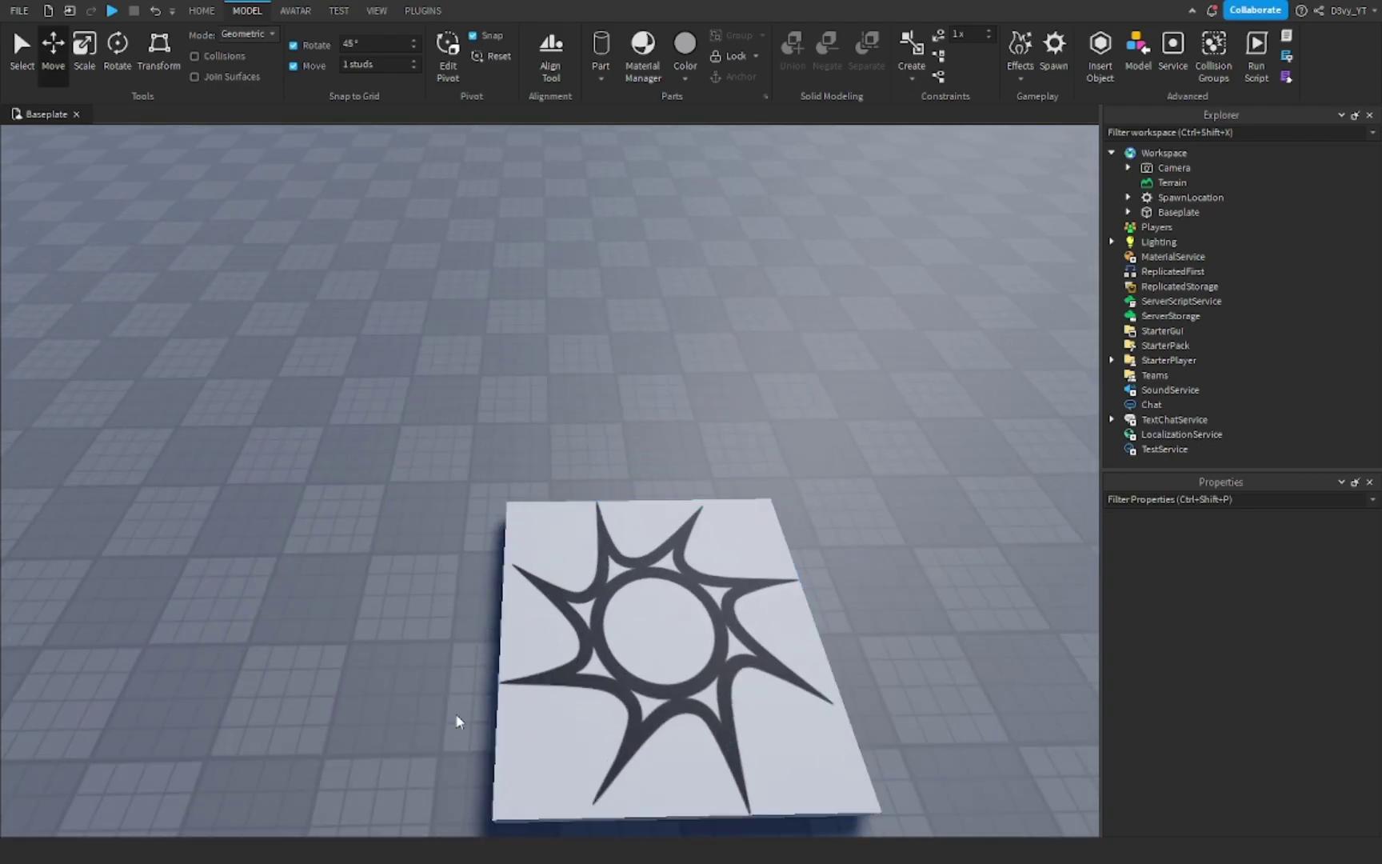
{"action": "right_click_drag", "start_coordinate": [685, 358], "coordinate": [677, 321]}
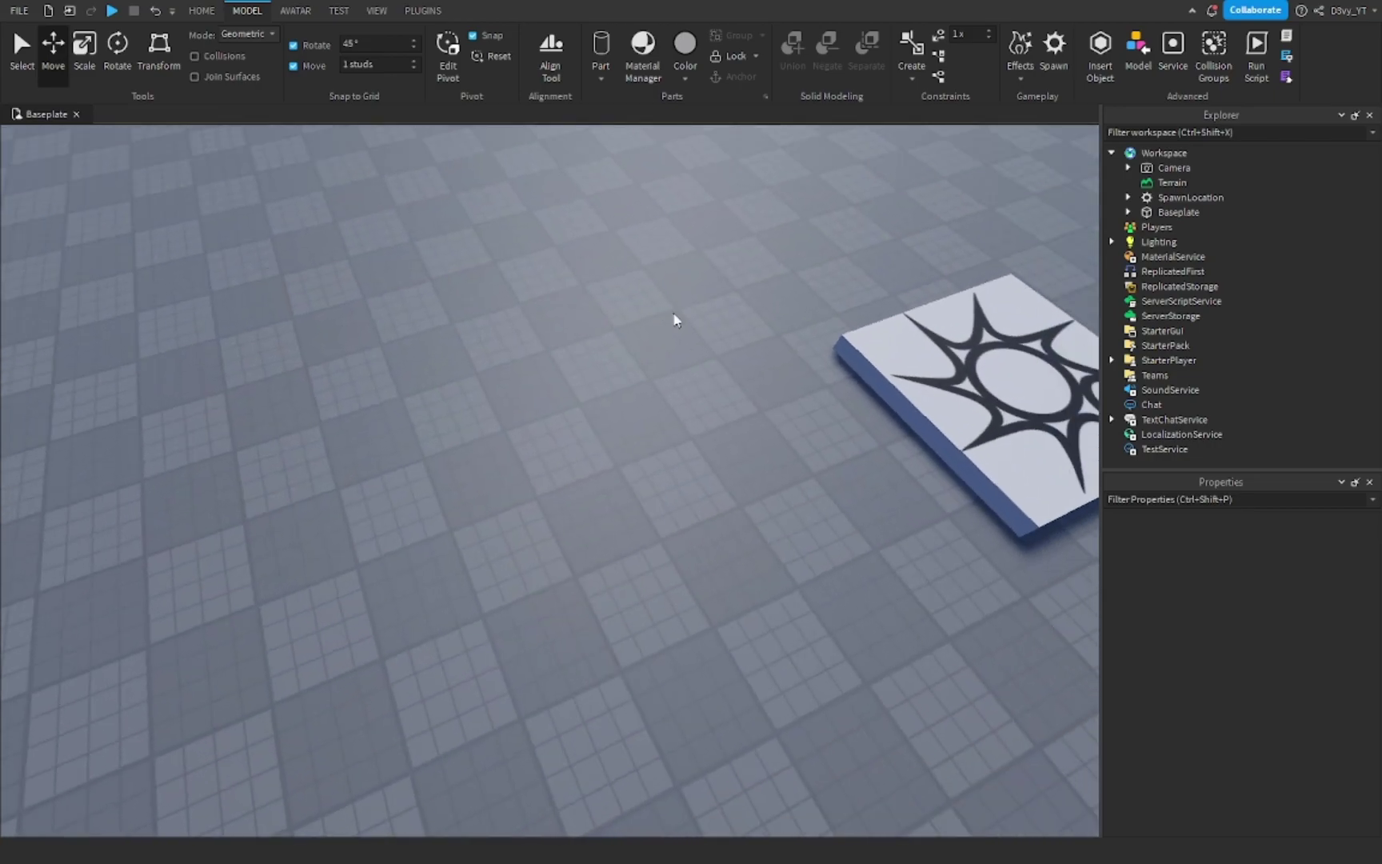
{"action": "right_click_drag", "start_coordinate": [674, 320], "coordinate": [673, 318]}
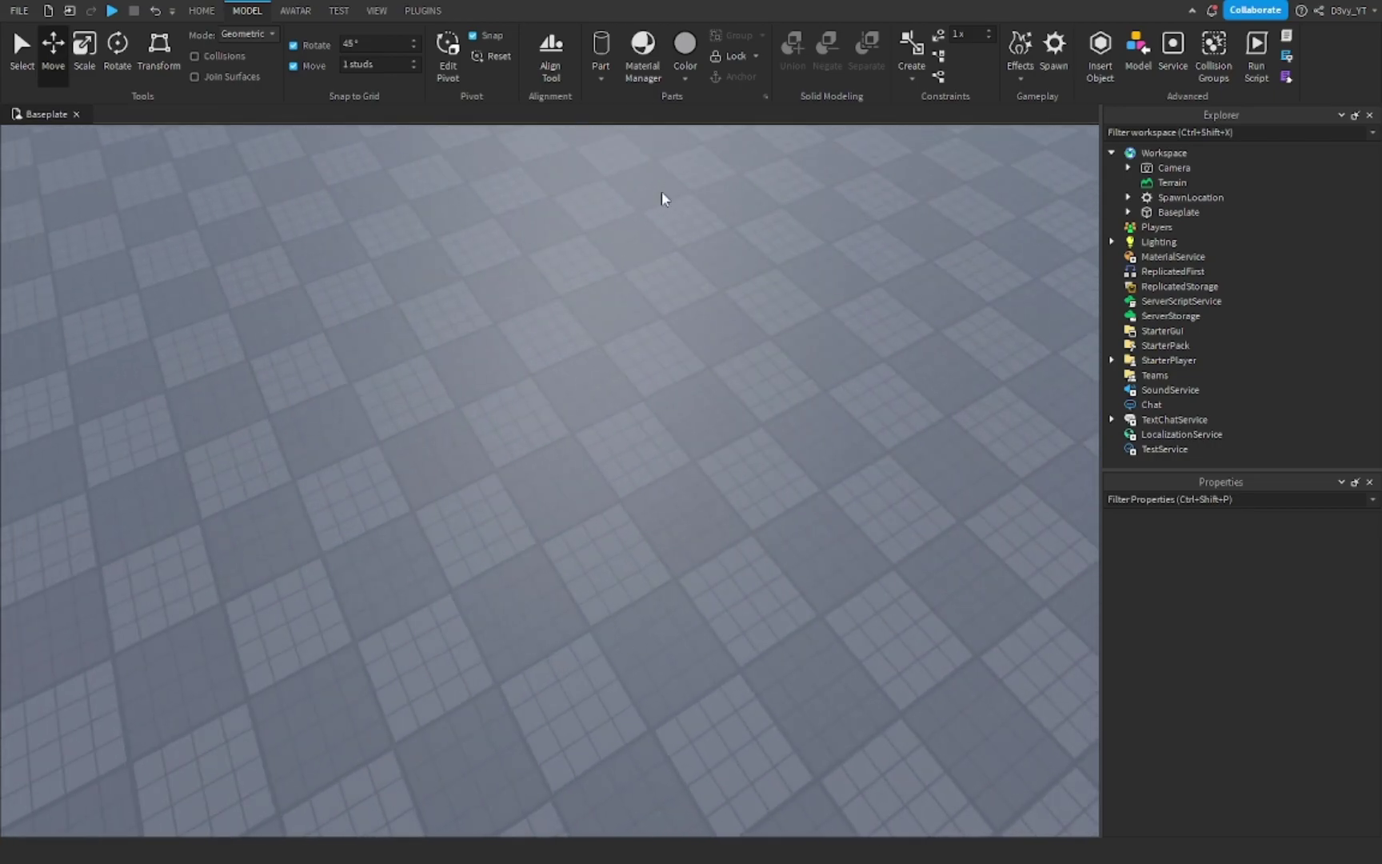
{"action": "left_click", "coordinate": [601, 78]}
{"action": "left_click", "coordinate": [616, 99]}
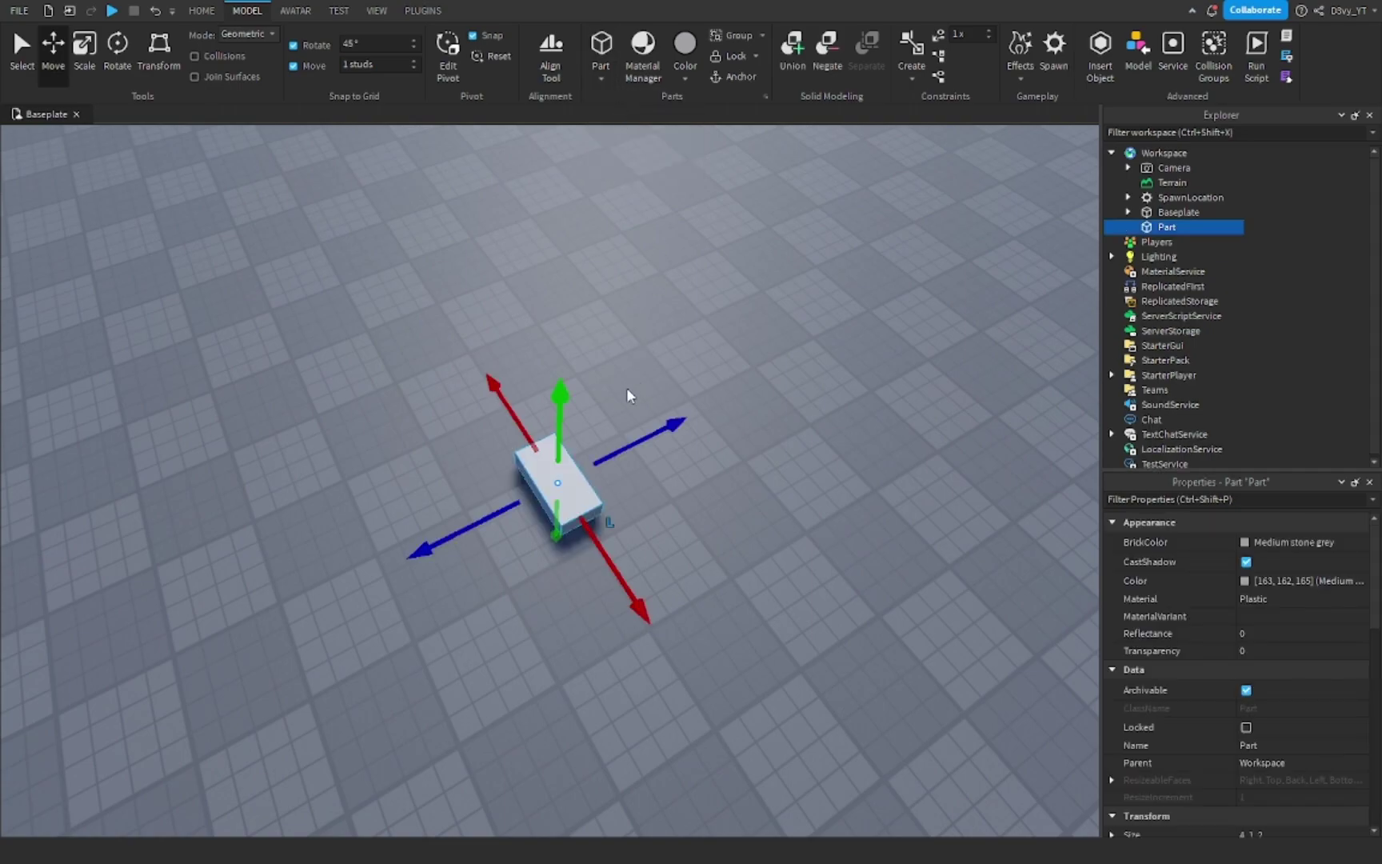
- Resize the block into a 10 × 1 × 16 stud slab and make it anchored with no cast shadow
{"action": "key", "text": "ctrl+3"}
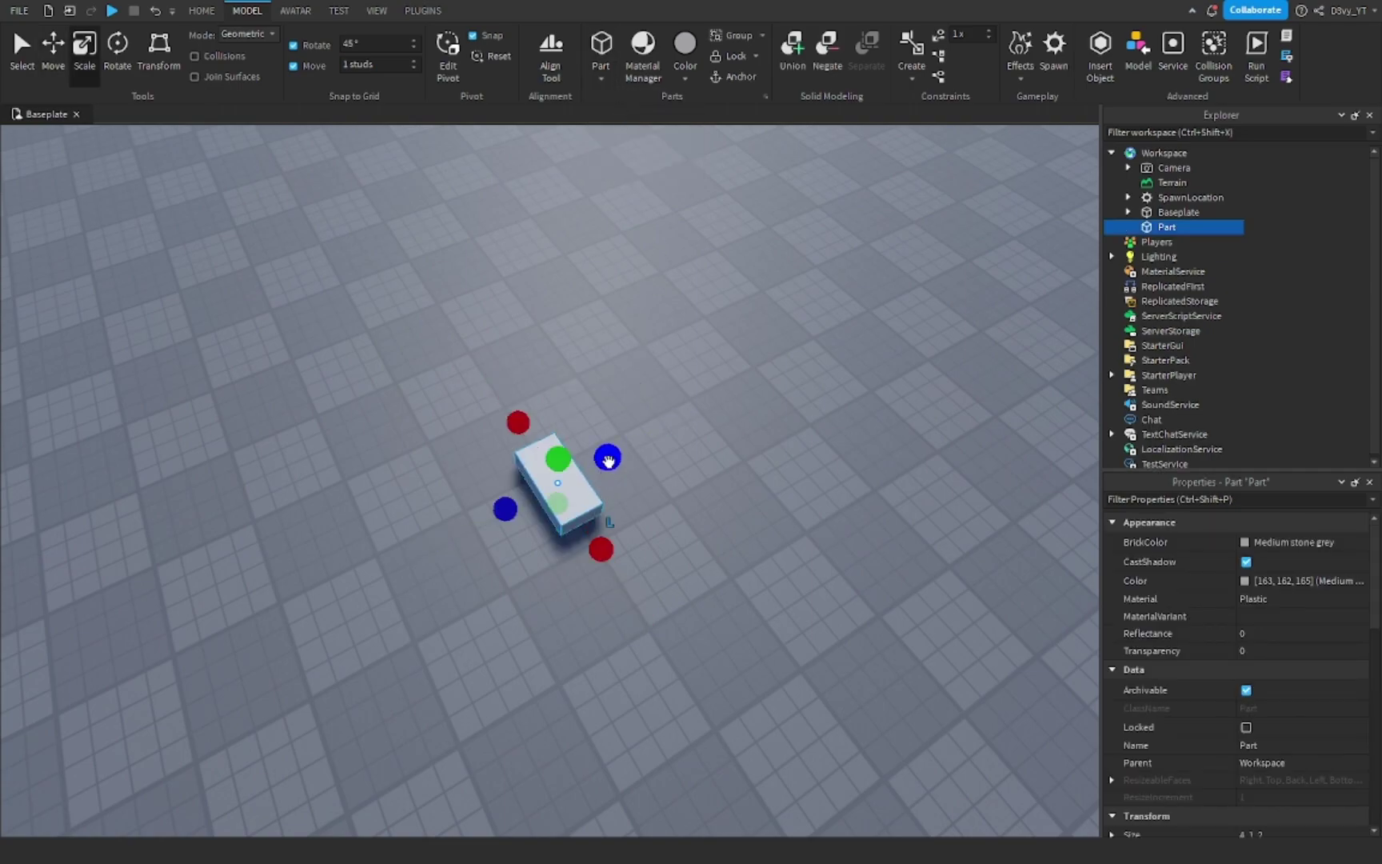
{"action": "left_click_drag", "start_coordinate": [632, 447], "coordinate": [831, 330]}
{"action": "left_click_drag", "start_coordinate": [634, 356], "coordinate": [588, 284]}
{"action": "right_click_drag", "start_coordinate": [588, 284], "coordinate": [644, 295]}
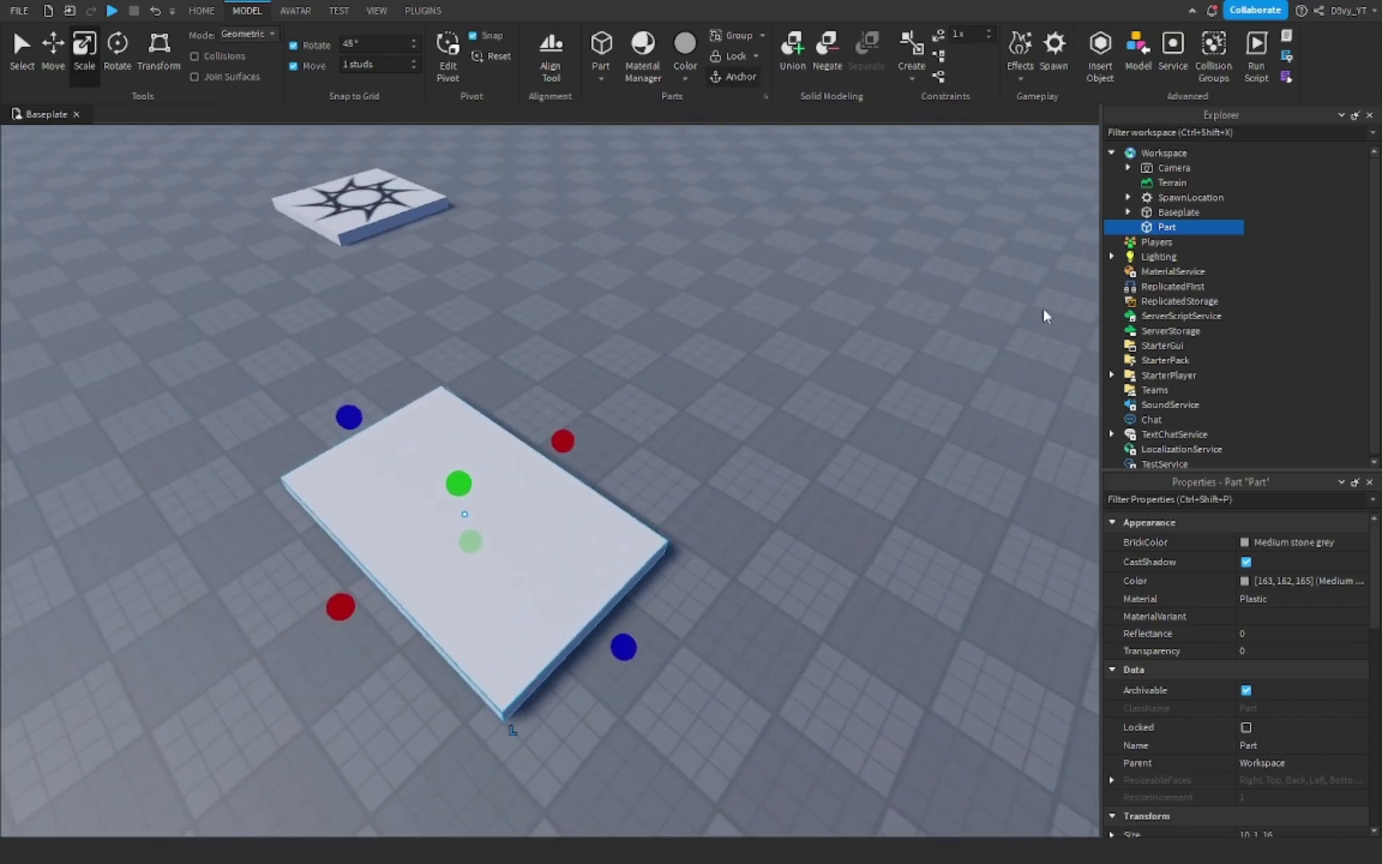
{"action": "left_click", "coordinate": [1247, 561]}
{"action": "left_click", "coordinate": [666, 494]}
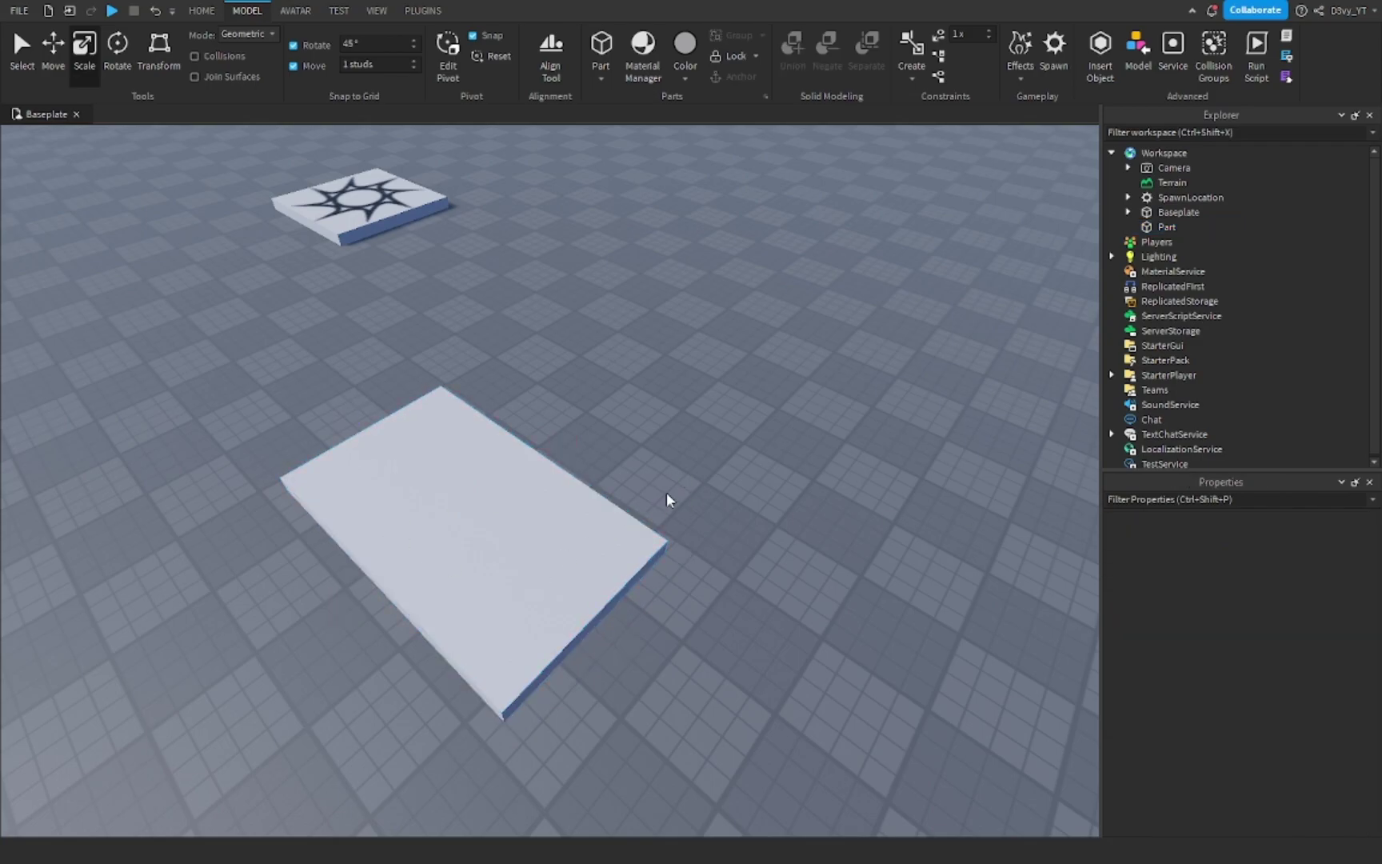
- Insert a cylinder part beside the slab and rotate it so it stands upright
{"action": "right_click_drag", "start_coordinate": [667, 488], "coordinate": [668, 488]}
{"action": "scroll", "coordinate": [667, 488], "scroll_direction": "up", "scroll_amount": 4}
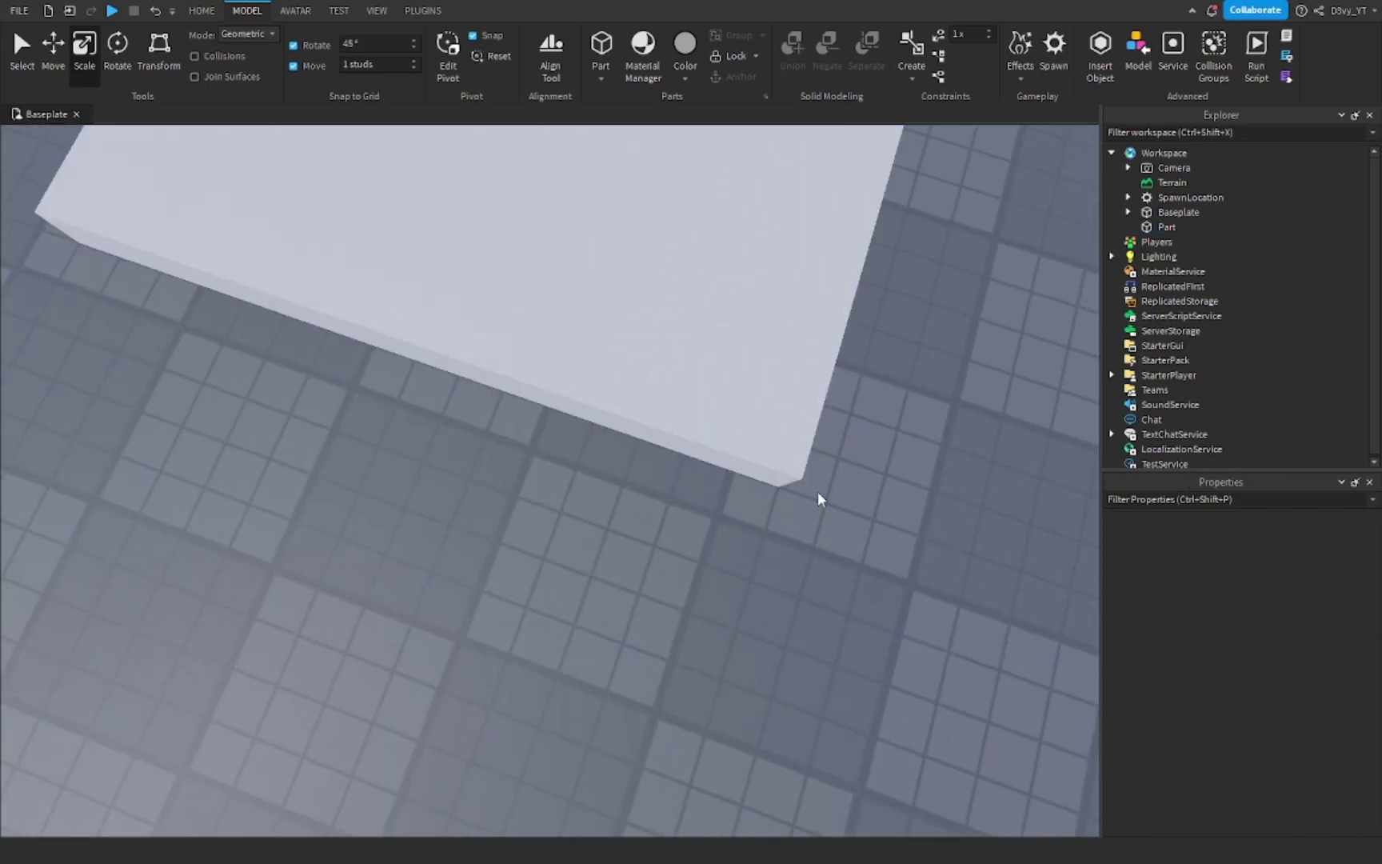
{"action": "right_click_drag", "start_coordinate": [852, 482], "coordinate": [852, 482]}
{"action": "key", "text": "d"}
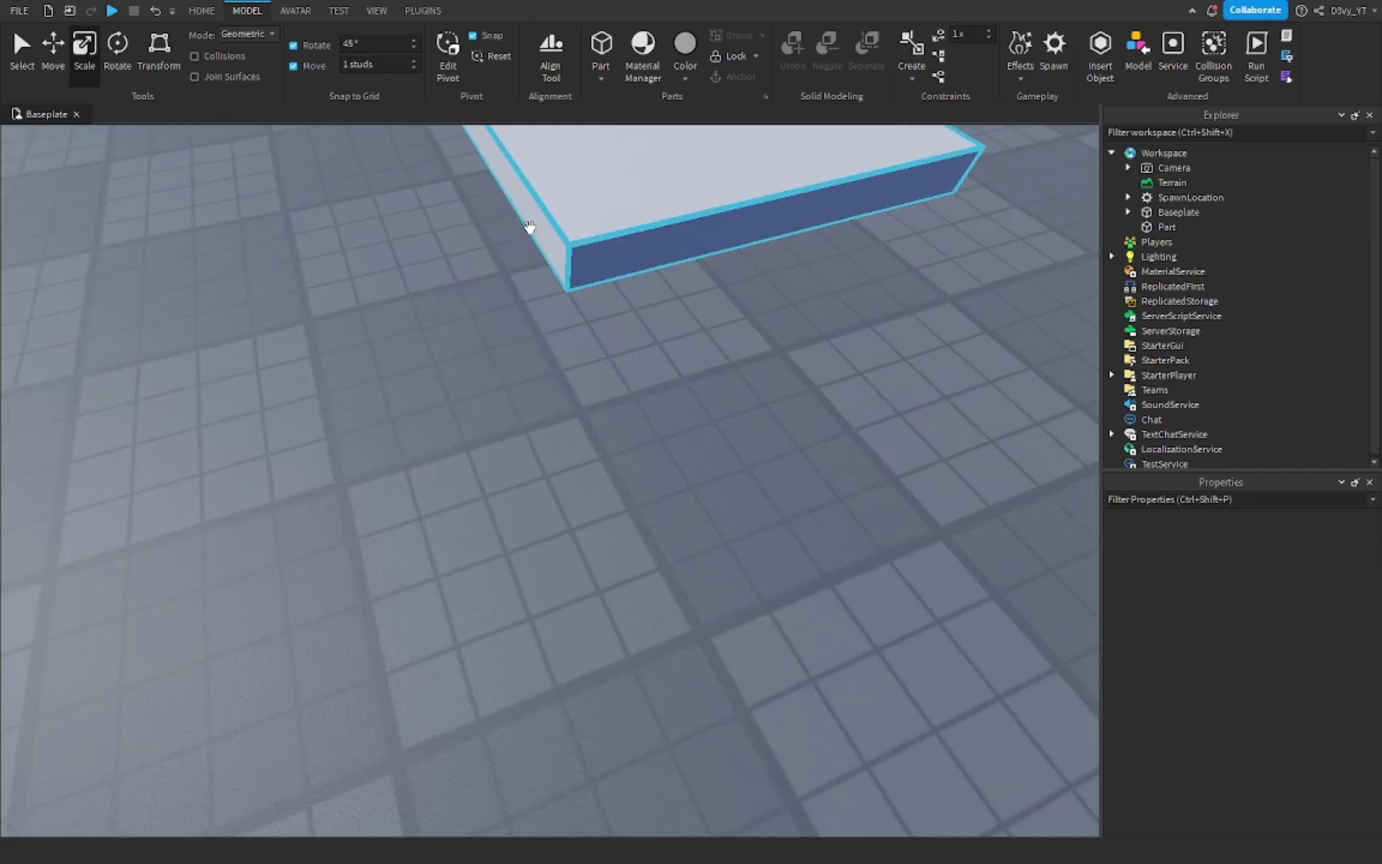
{"action": "scroll", "coordinate": [780, 373], "scroll_direction": "down", "scroll_amount": 10}
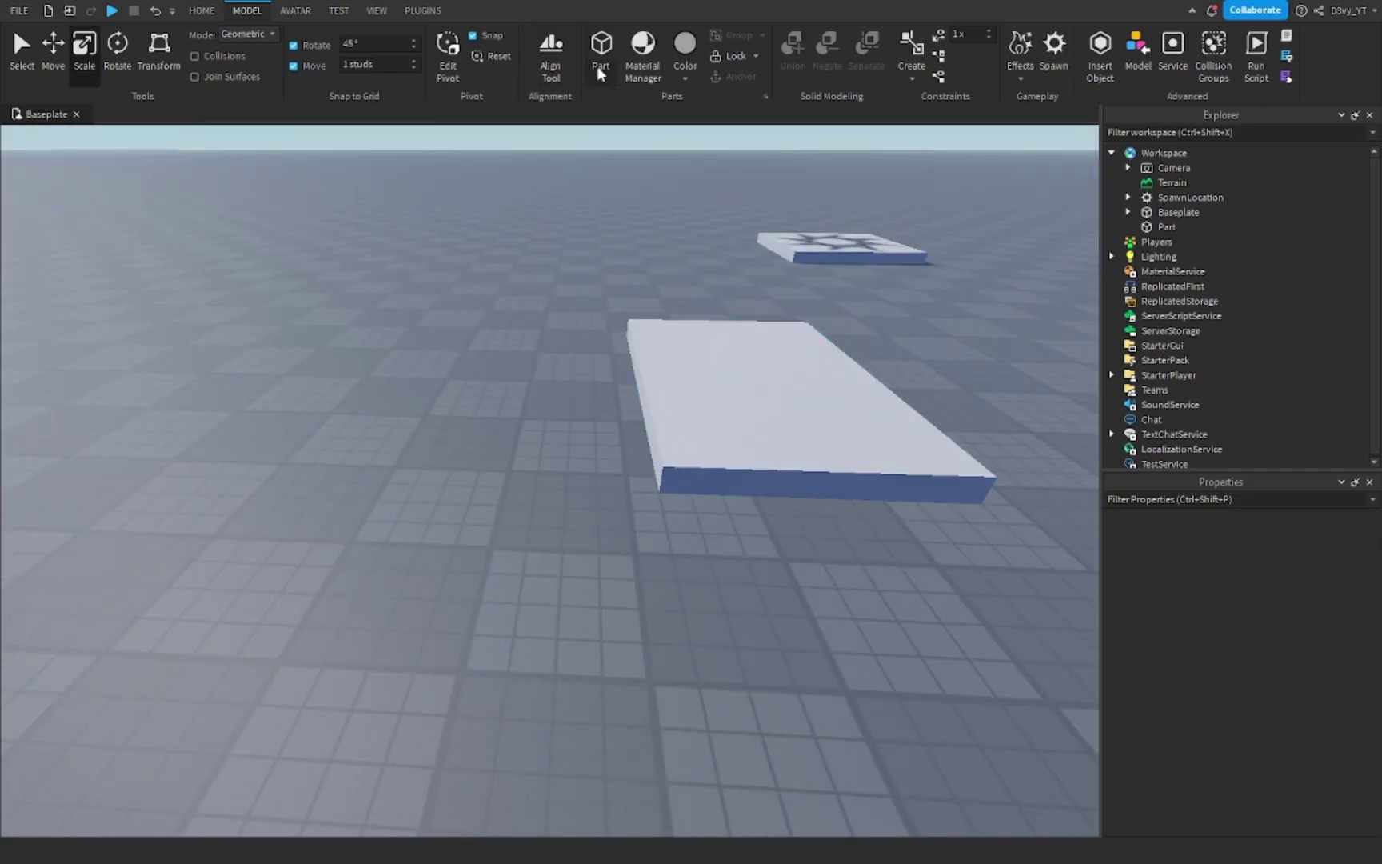
{"action": "left_click", "coordinate": [602, 73]}
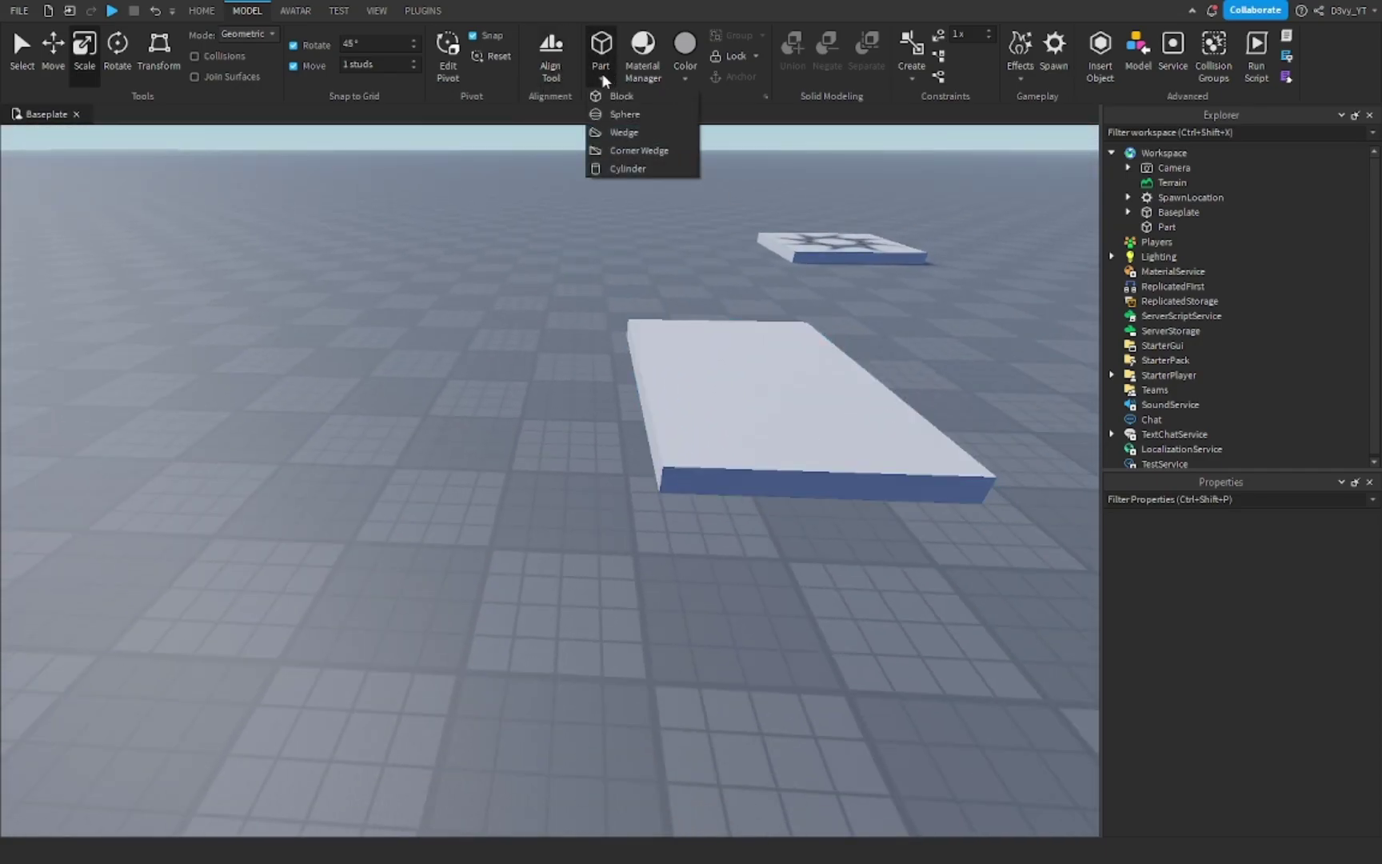
{"action": "left_click", "coordinate": [628, 168]}
{"action": "key", "text": "ctrl+4"}
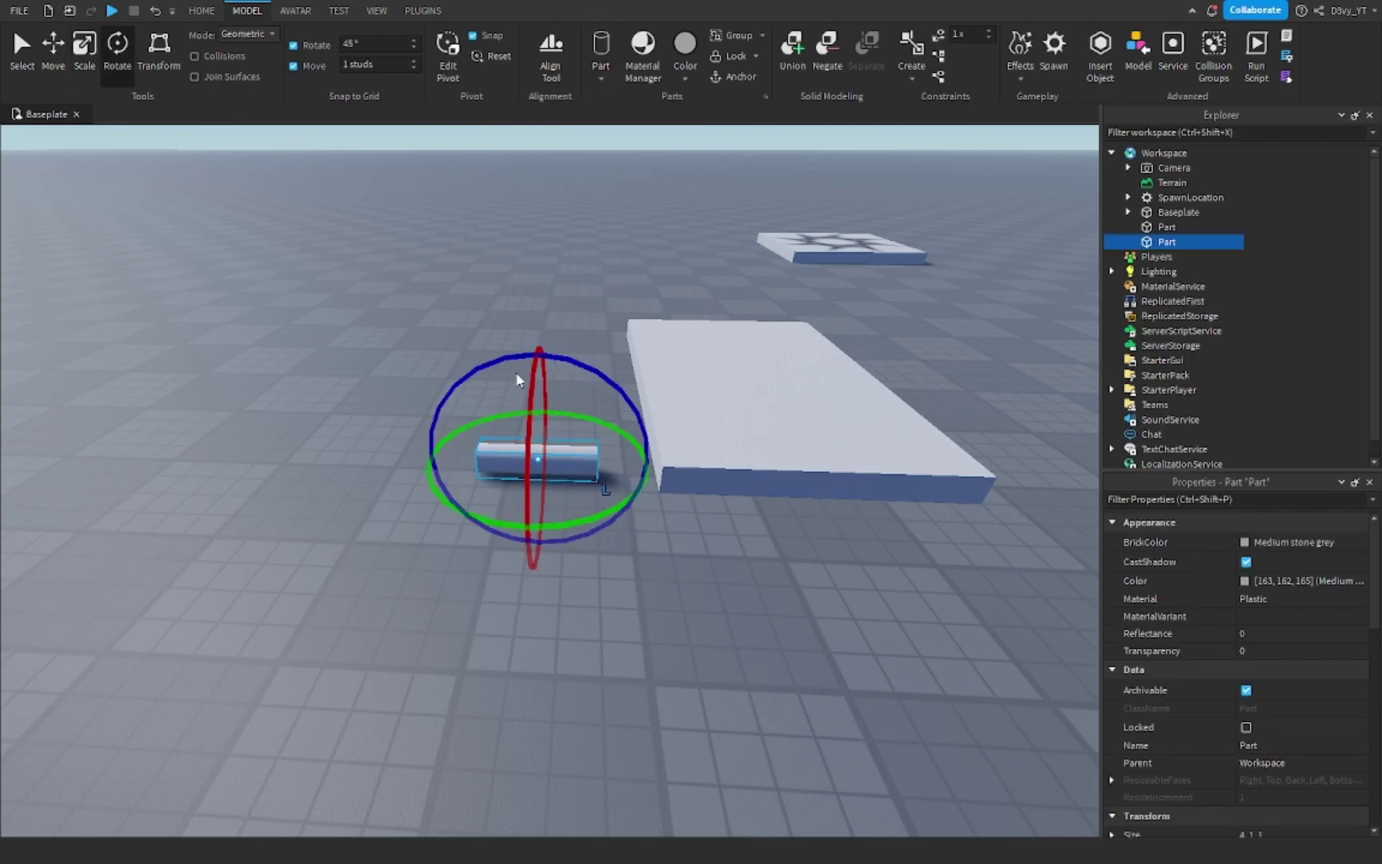
{"action": "left_click_drag", "start_coordinate": [519, 370], "coordinate": [448, 452]}
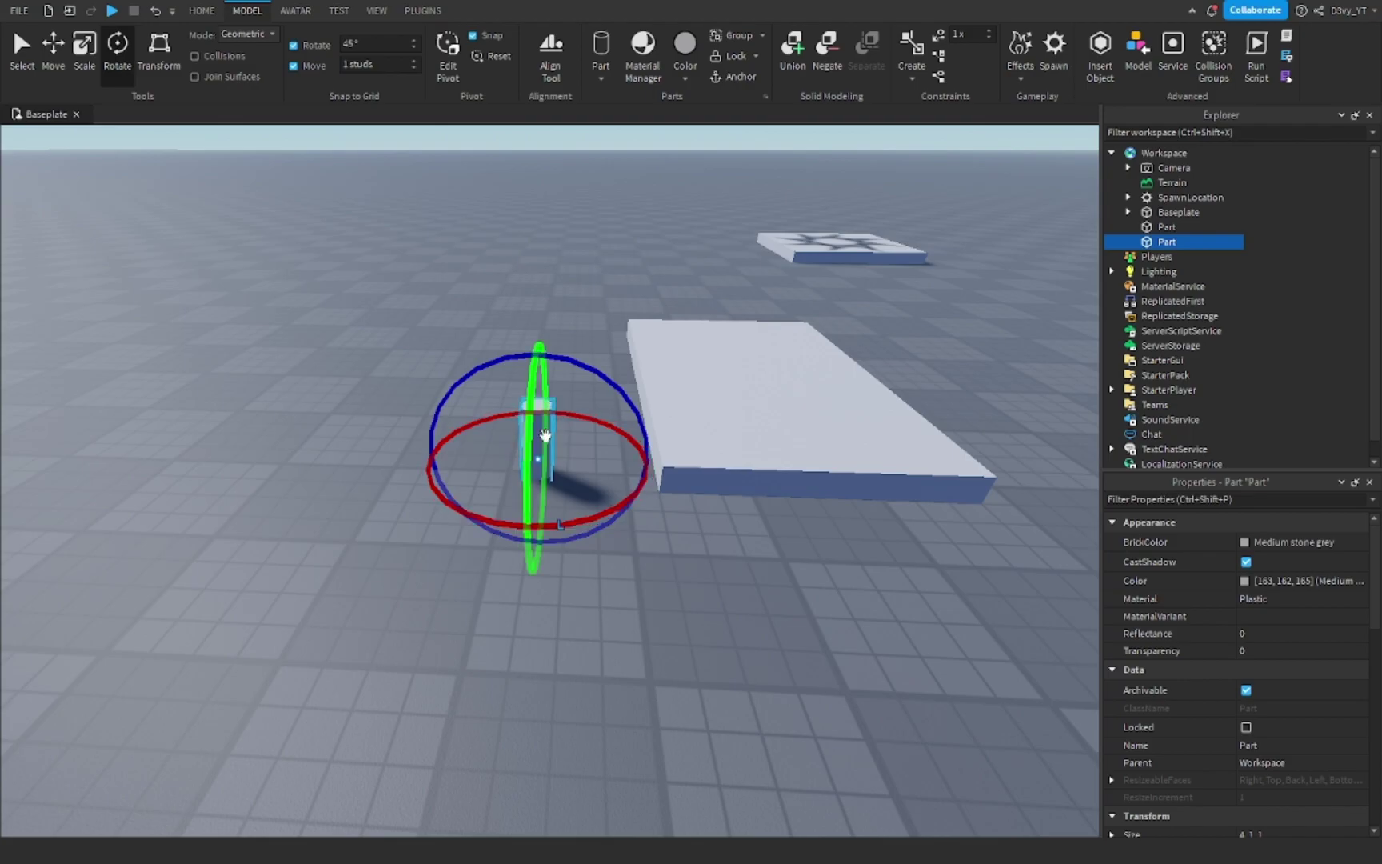
- Move the upright cylinder onto a corner of the slab
{"action": "key", "text": "ctrl+2"}
{"action": "left_click_drag", "start_coordinate": [542, 429], "coordinate": [671, 463]}
{"action": "key", "text": "w"}
{"action": "right_click_drag", "start_coordinate": [717, 507], "coordinate": [716, 506]}
{"action": "key", "text": "a"}
{"action": "scroll", "coordinate": [777, 500], "scroll_direction": "down", "scroll_amount": 5}
{"action": "left_click", "coordinate": [558, 569]}
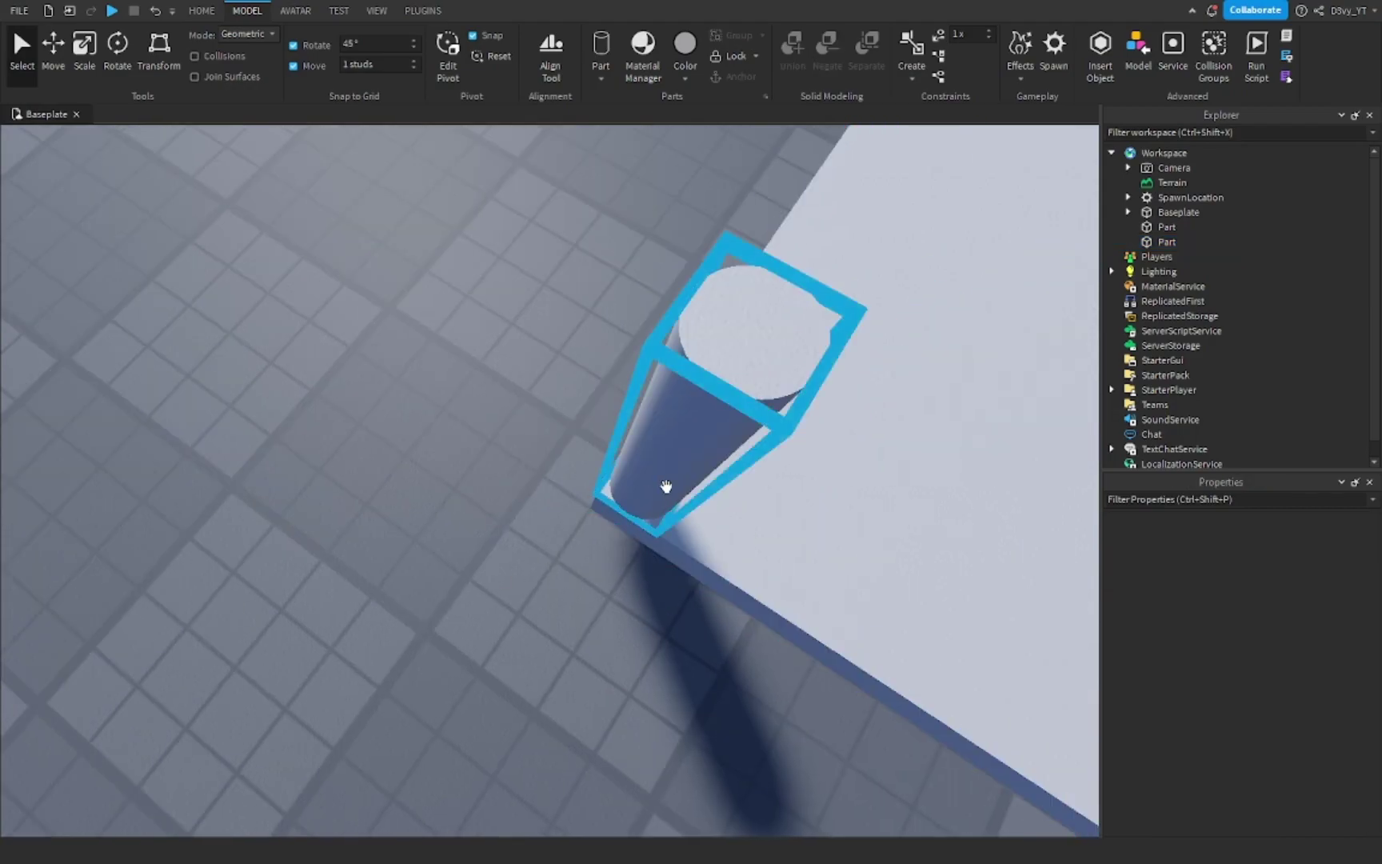
{"action": "left_click_drag", "start_coordinate": [667, 486], "coordinate": [639, 497]}
- Shorten the corner cylinder to a height of 2 studs, keeping its base on the slab
{"action": "left_click", "coordinate": [546, 516]}
{"action": "right_click_drag", "start_coordinate": [547, 520], "coordinate": [621, 433]}
{"action": "left_click", "coordinate": [439, 371]}
{"action": "right_click_drag", "start_coordinate": [652, 357], "coordinate": [652, 353]}
{"action": "left_click_drag", "start_coordinate": [594, 293], "coordinate": [587, 453]}
{"action": "key", "text": "ctrl+1"}
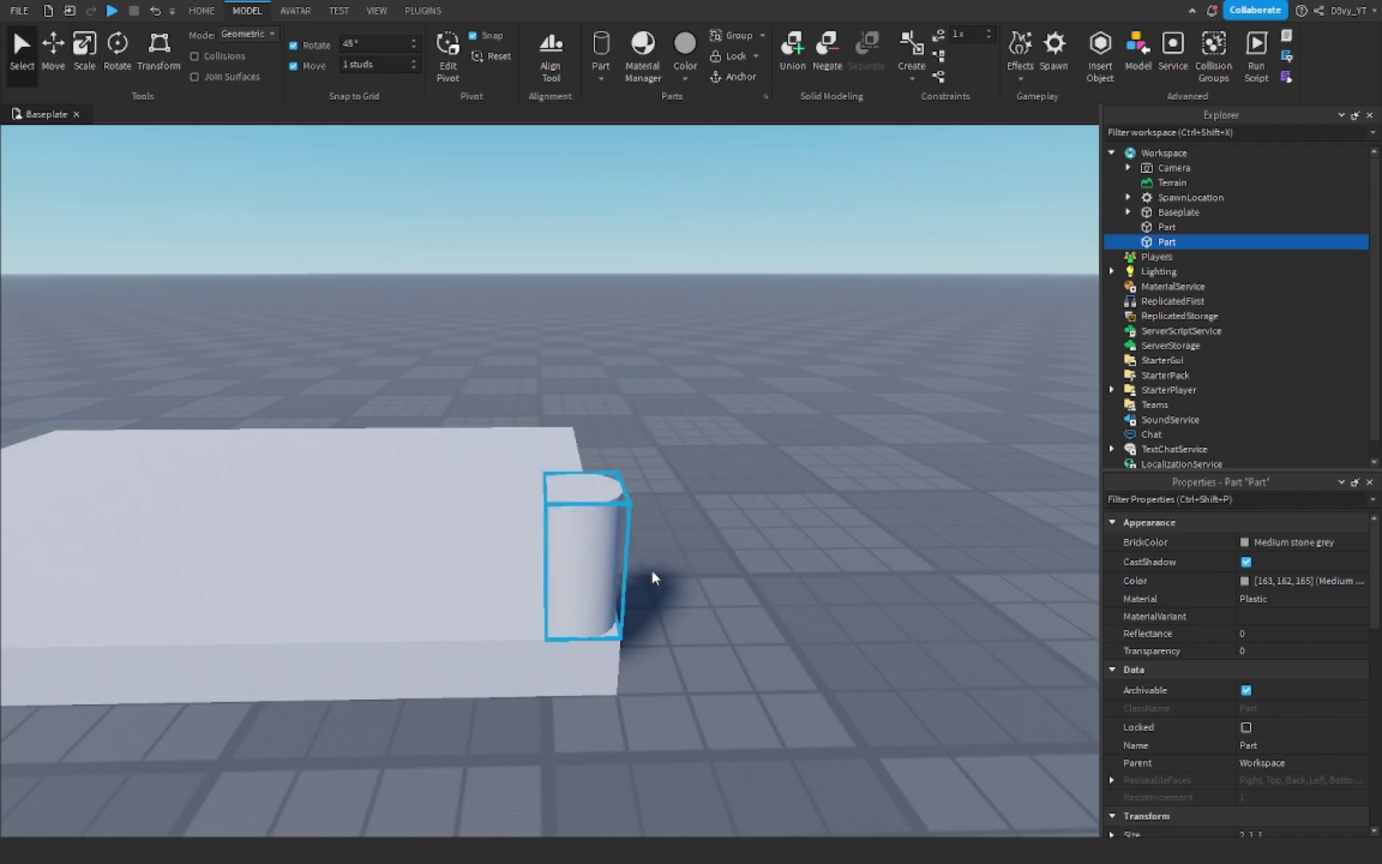
- Widen the cylinder to 2 × 2 × 2 studs and align it with the slab's corner
{"action": "key", "text": "ctrl+3"}
{"action": "left_click_drag", "start_coordinate": [509, 555], "coordinate": [435, 557]}
{"action": "left_click_drag", "start_coordinate": [550, 606], "coordinate": [551, 638]}
{"action": "left_click", "coordinate": [732, 514]}
{"action": "right_click_drag", "start_coordinate": [732, 514], "coordinate": [753, 482]}
{"action": "left_click", "coordinate": [536, 333]}
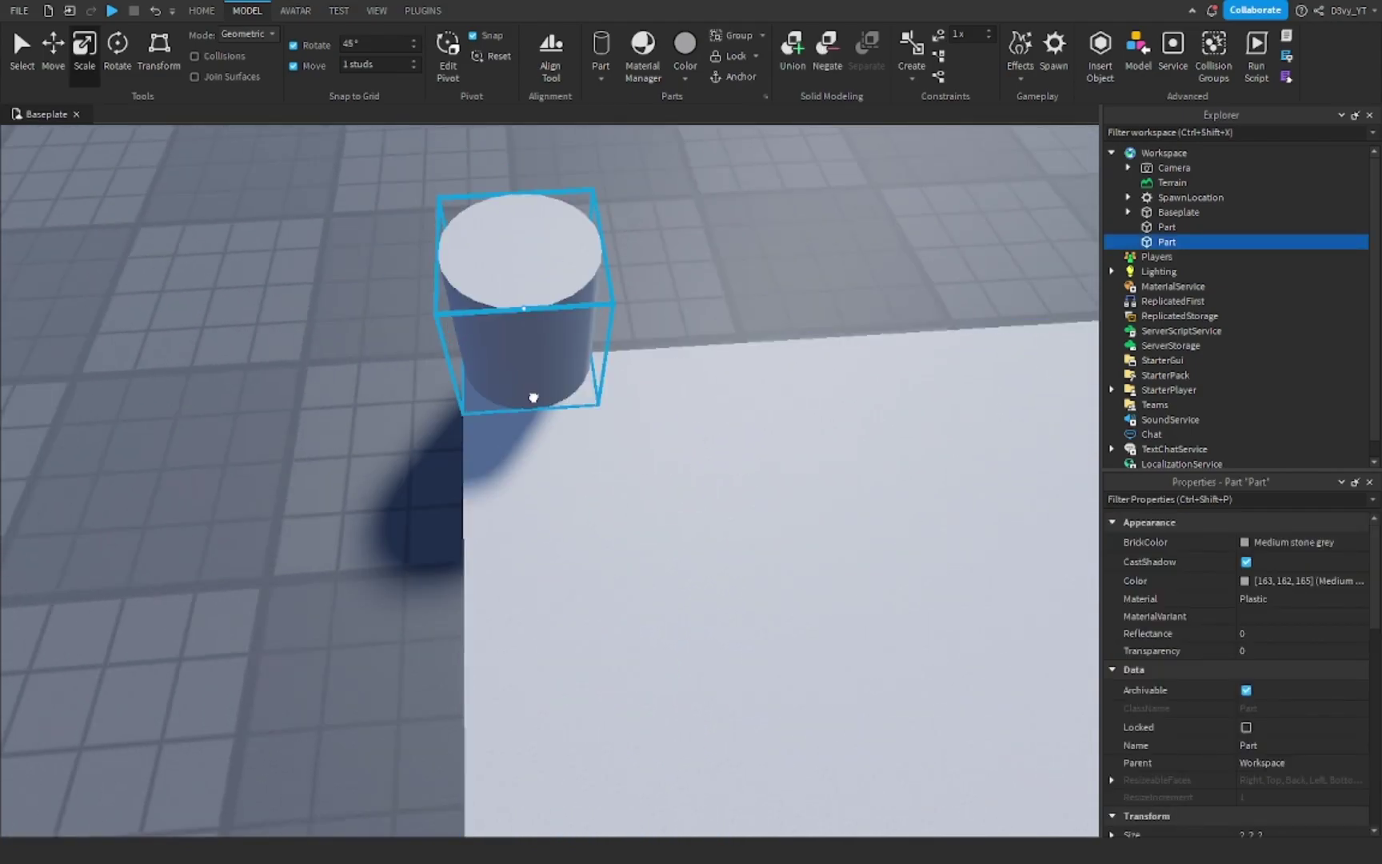
{"action": "left_click_drag", "start_coordinate": [517, 438], "coordinate": [504, 435]}
- Anchor the corner cylinder and turn off its cast shadow
{"action": "left_click", "coordinate": [416, 392]}
{"action": "right_click_drag", "start_coordinate": [417, 393], "coordinate": [417, 393]}
{"action": "right_click_drag", "start_coordinate": [606, 326], "coordinate": [606, 326]}
{"action": "right_click_drag", "start_coordinate": [707, 338], "coordinate": [707, 338]}
{"action": "left_click", "coordinate": [403, 405]}
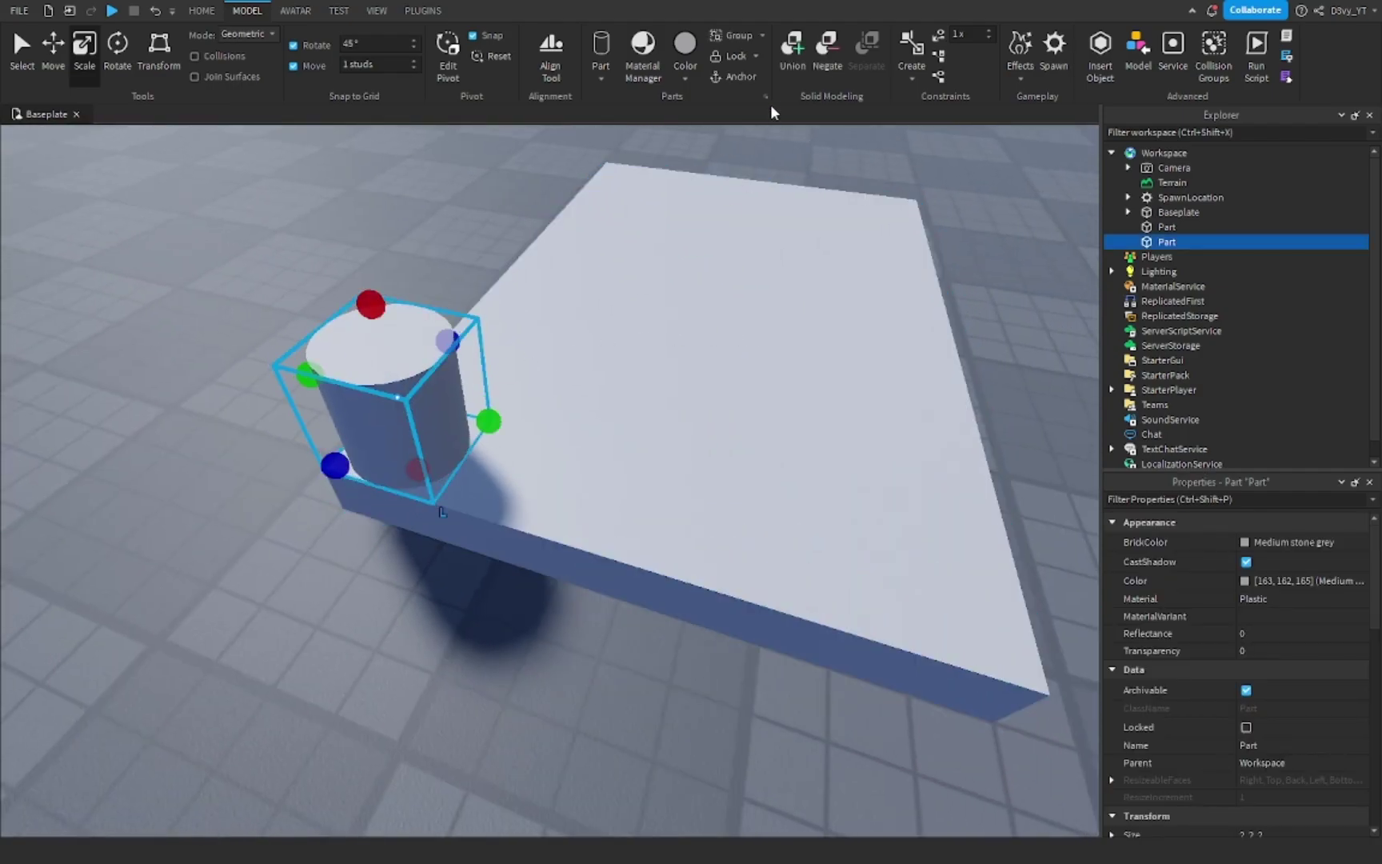
{"action": "left_click", "coordinate": [1248, 564]}
{"action": "left_click", "coordinate": [1079, 386]}
- Duplicate the cylinder and move the copy along the short edge to the slab's adjacent corner
{"action": "key", "text": "s"}
{"action": "right_click_drag", "start_coordinate": [1052, 372], "coordinate": [1052, 371]}
{"action": "left_click", "coordinate": [375, 432]}
{"action": "key", "text": "ctrl+d"}
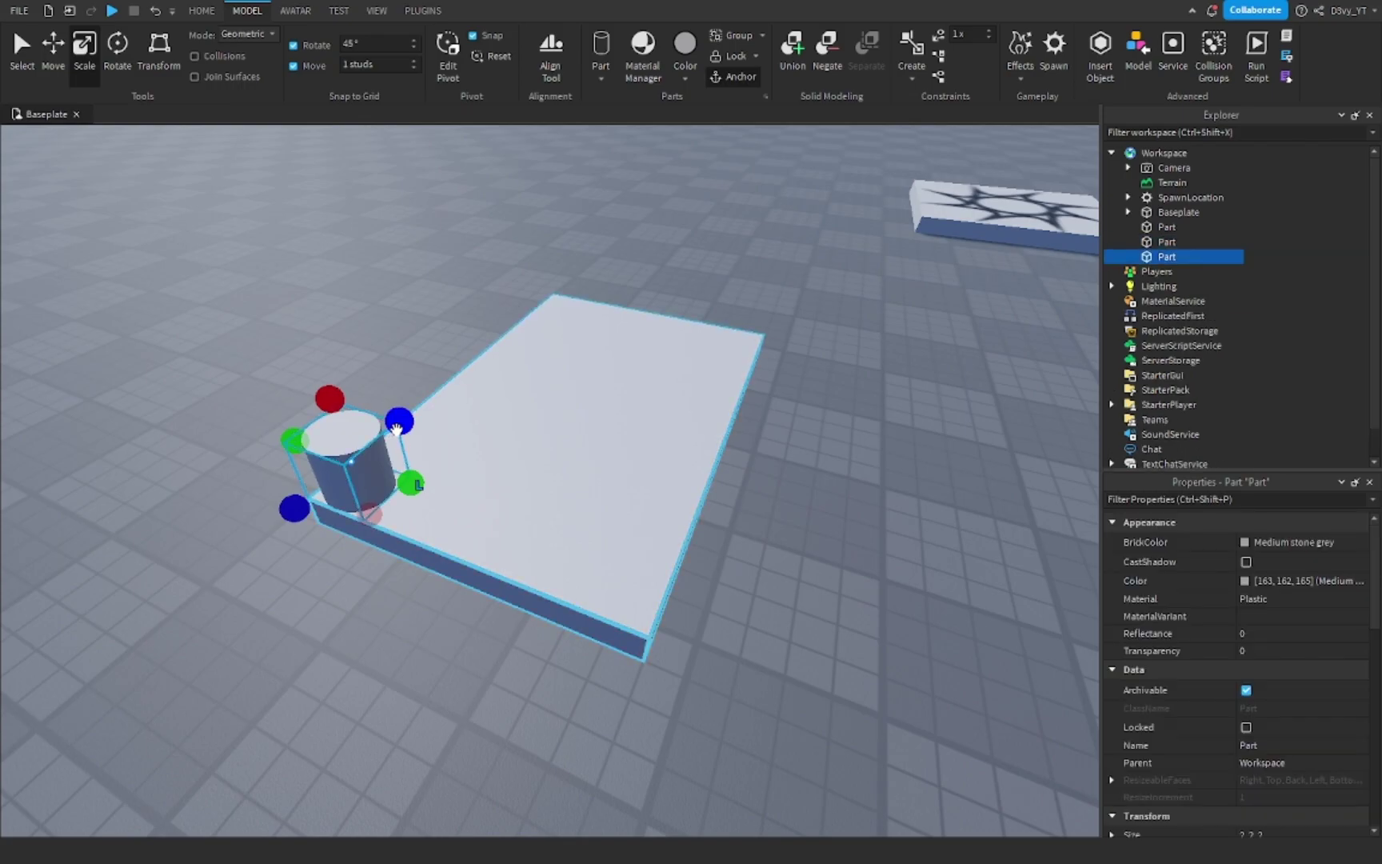
{"action": "key", "text": "ctrl+2"}
{"action": "left_click_drag", "start_coordinate": [444, 503], "coordinate": [710, 611]}
{"action": "left_click", "coordinate": [782, 541]}
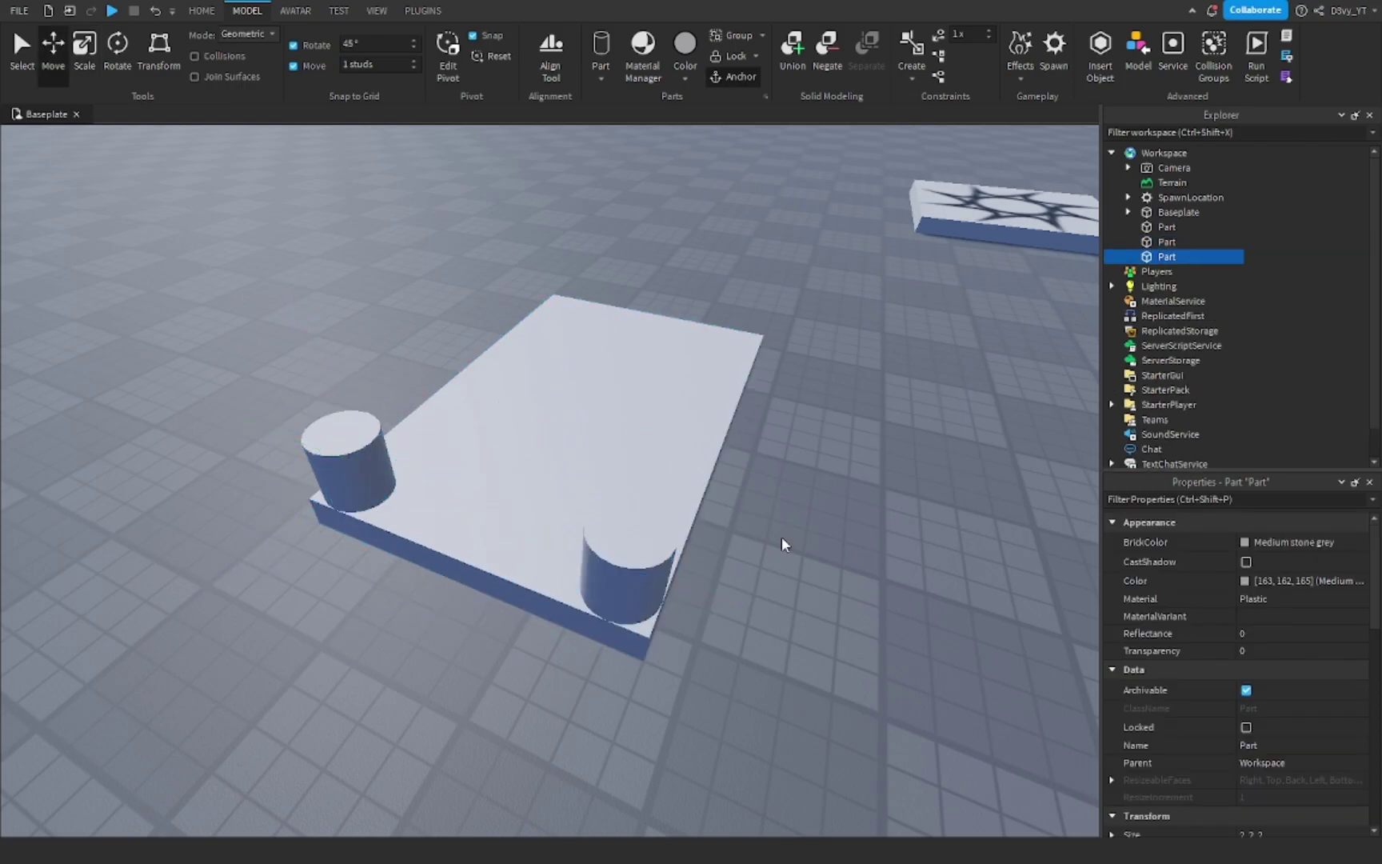
- Duplicate both corner cylinders and move the copies to the two corners at the slab's opposite end
{"action": "key", "text": "d"}
{"action": "right_click_drag", "start_coordinate": [857, 616], "coordinate": [857, 616]}
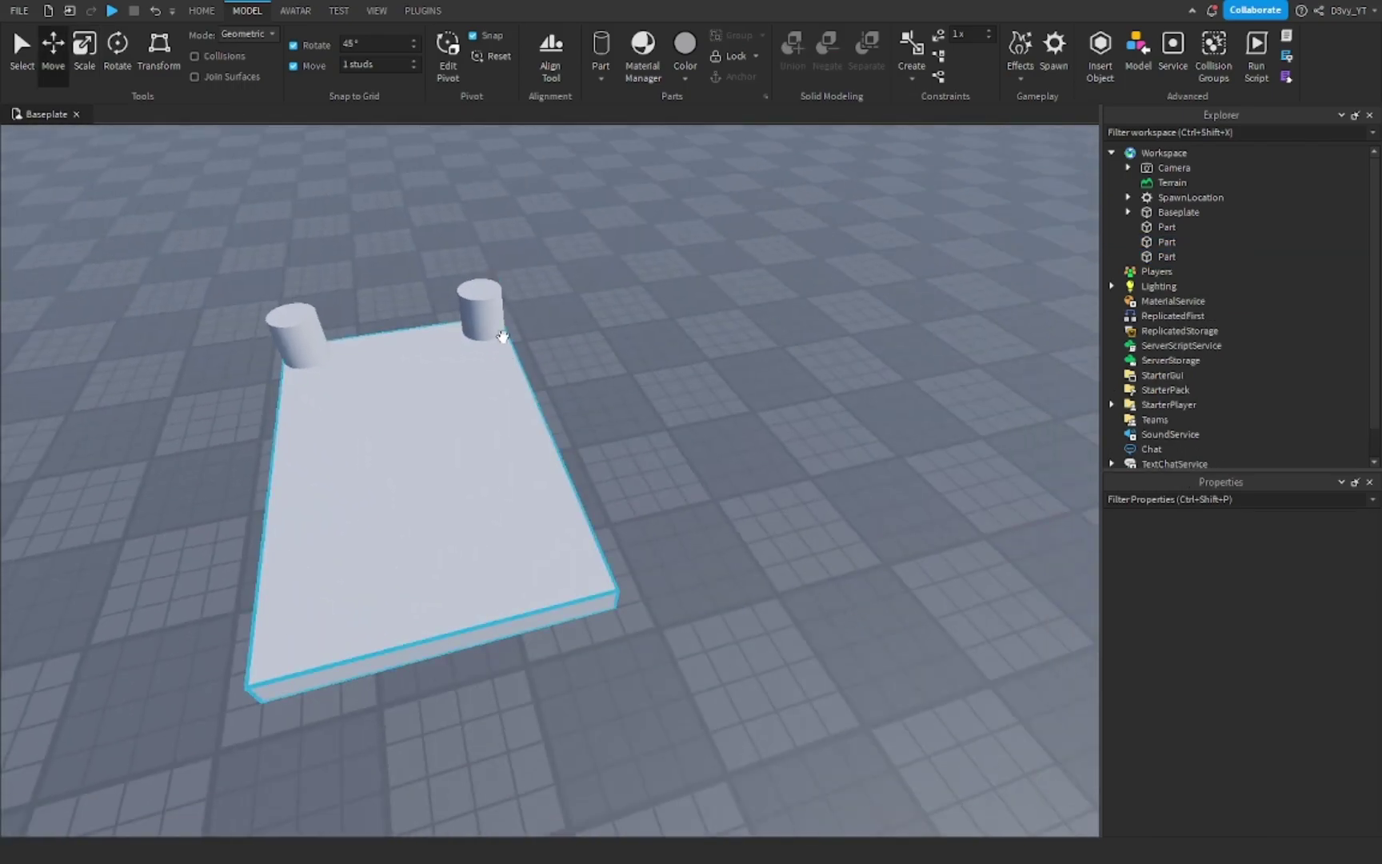
{"action": "left_click", "coordinate": [480, 311]}
{"action": "left_click", "coordinate": [292, 336], "text": "ctrl"}
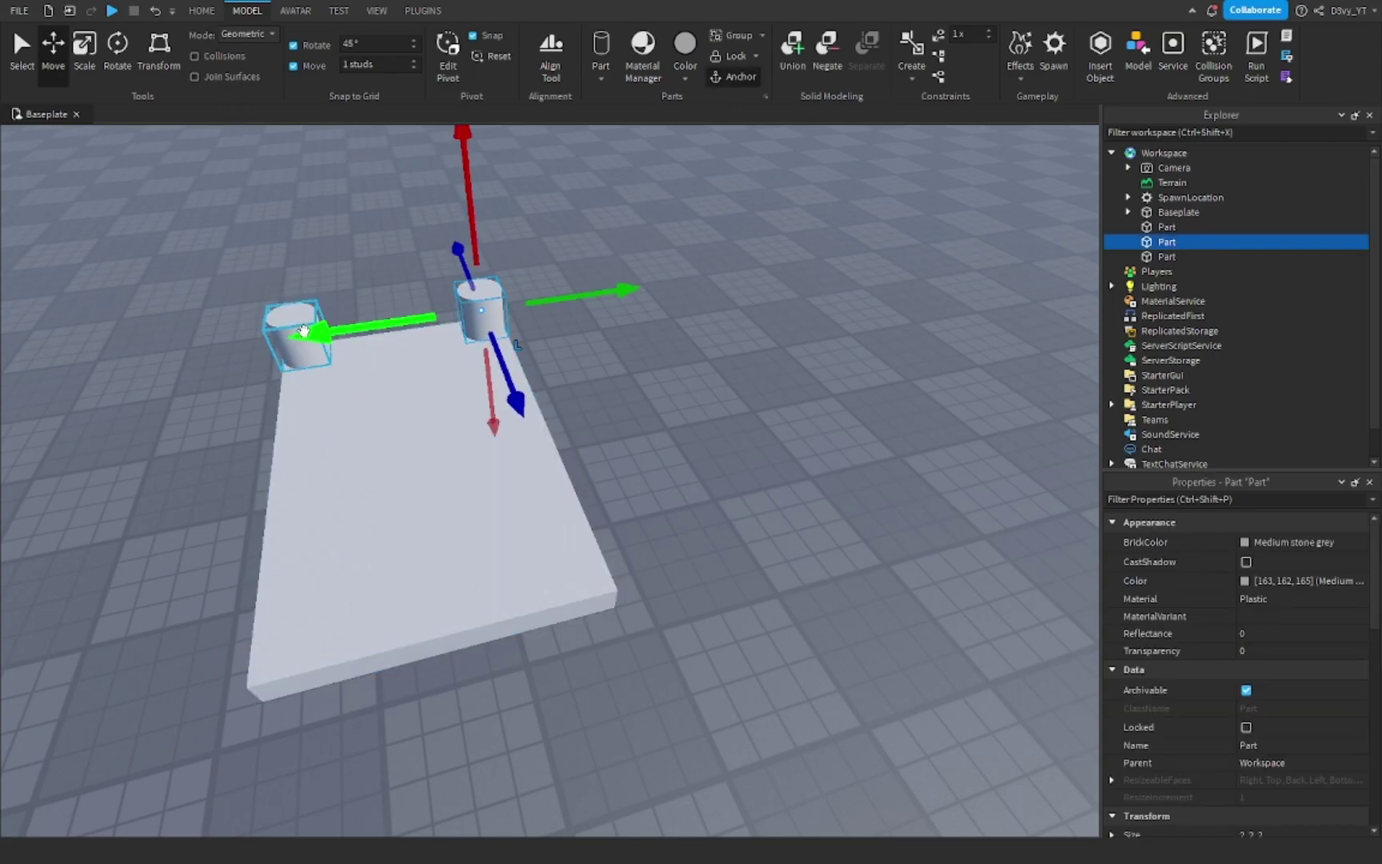
{"action": "key", "text": "ctrl+d"}
{"action": "left_click_drag", "start_coordinate": [401, 420], "coordinate": [534, 704]}
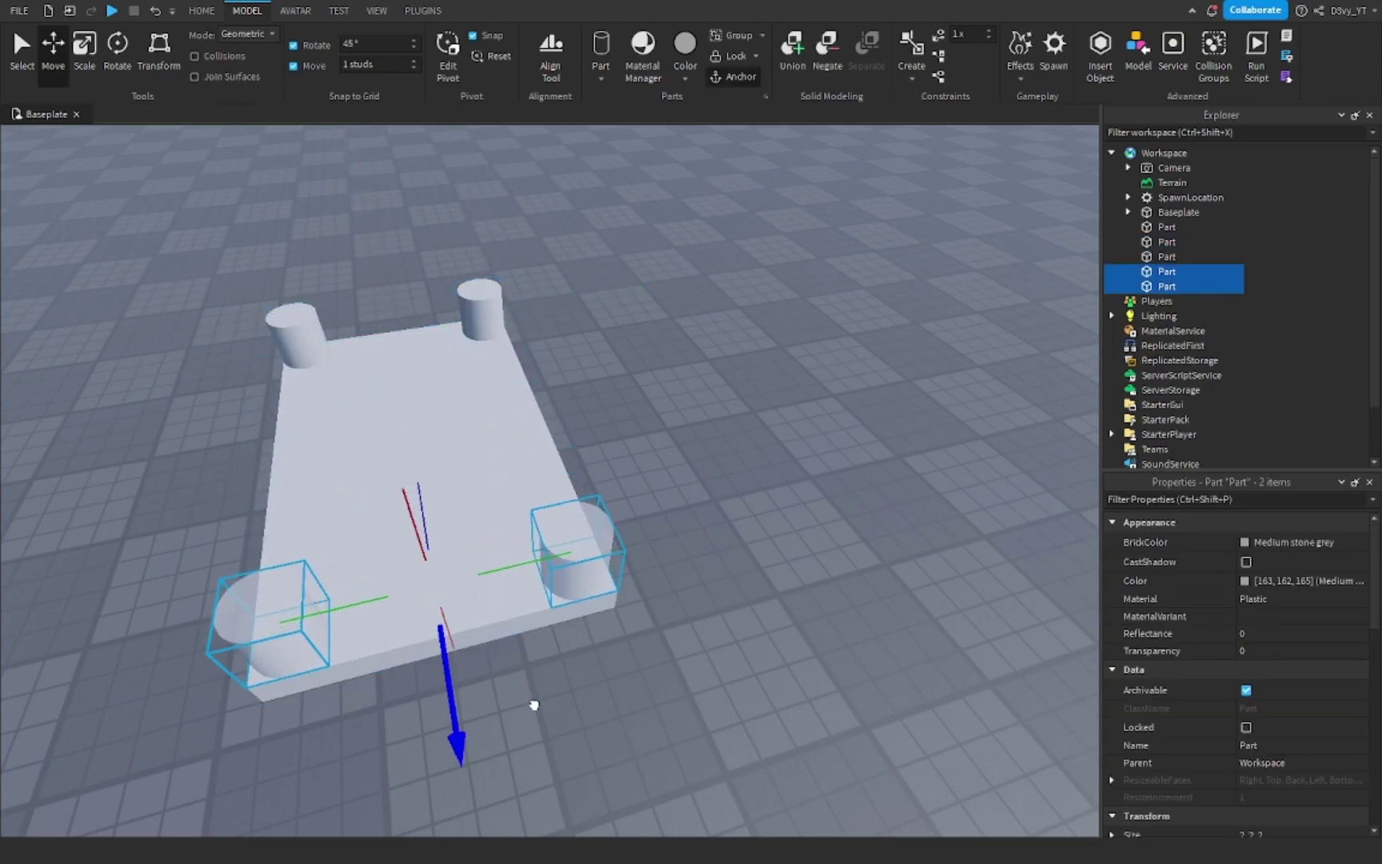
{"action": "left_click", "coordinate": [691, 635]}
- Shorten the slab evenly from both ends to 10 × 1 × 14 studs
{"action": "key", "text": "d"}
{"action": "right_click_drag", "start_coordinate": [792, 517], "coordinate": [793, 521]}
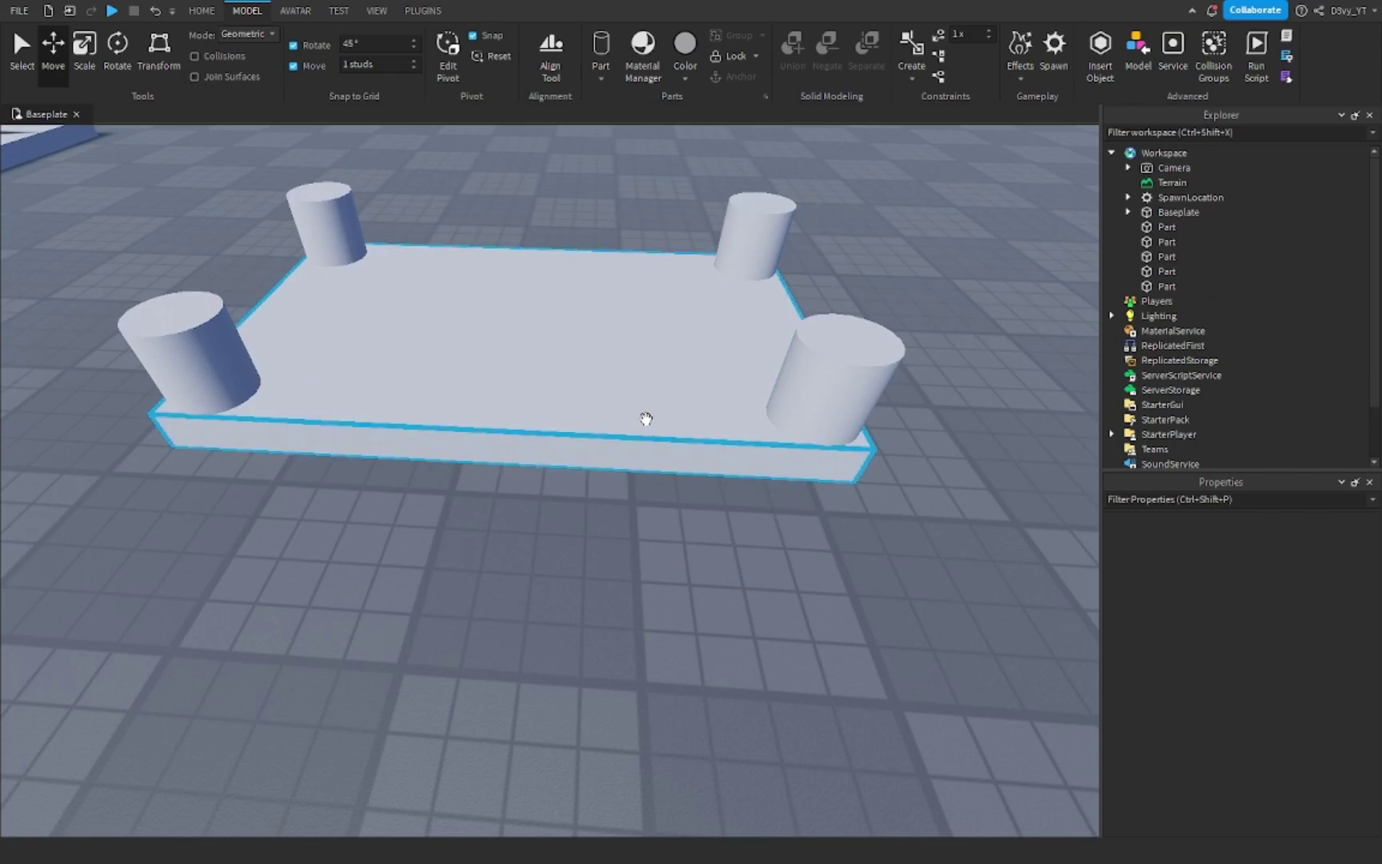
{"action": "left_click", "coordinate": [691, 363]}
{"action": "key", "text": "d"}
{"action": "right_click_drag", "start_coordinate": [780, 261], "coordinate": [781, 262]}
{"action": "key", "text": "a"}
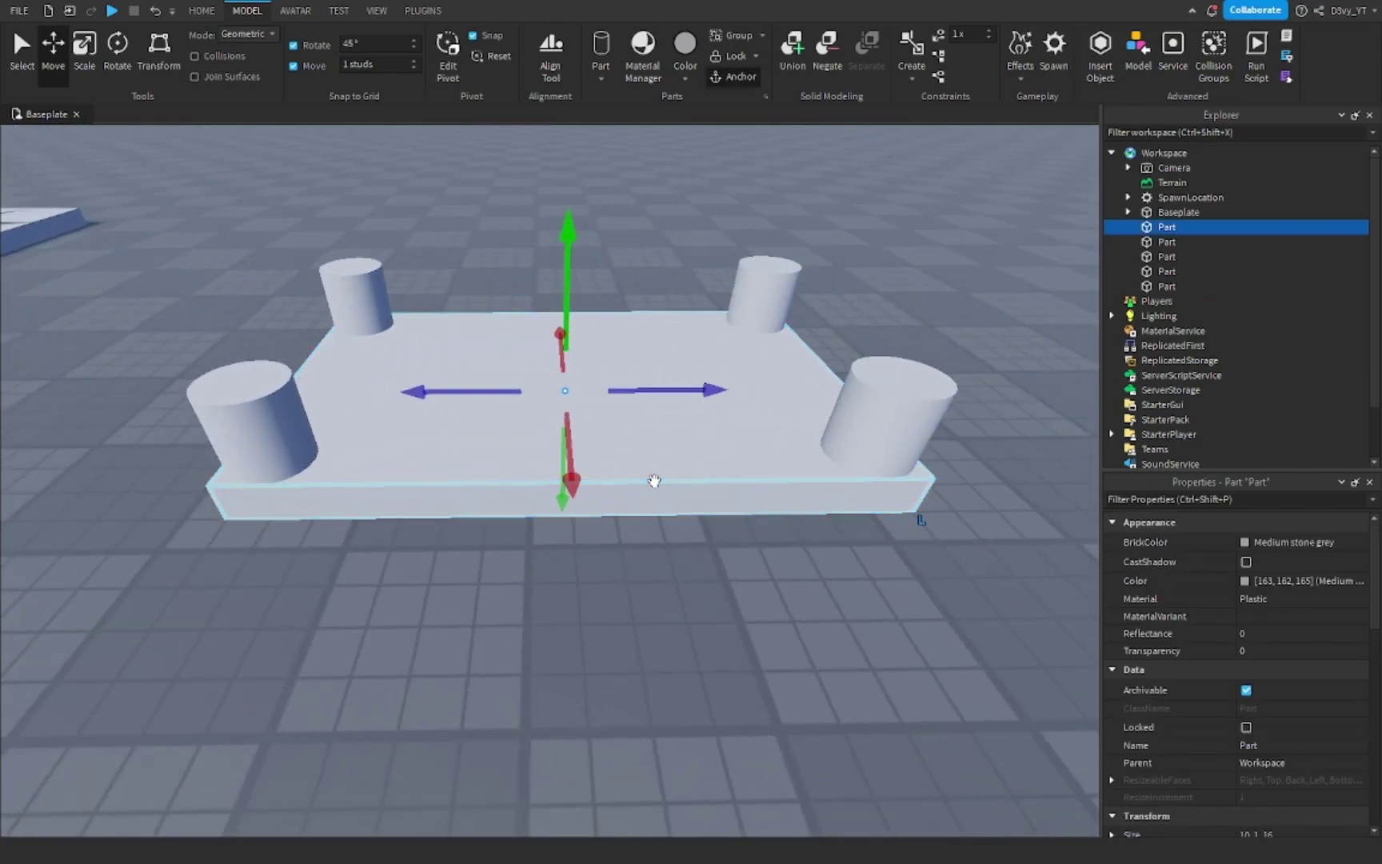
{"action": "key", "text": "ctrl+3"}
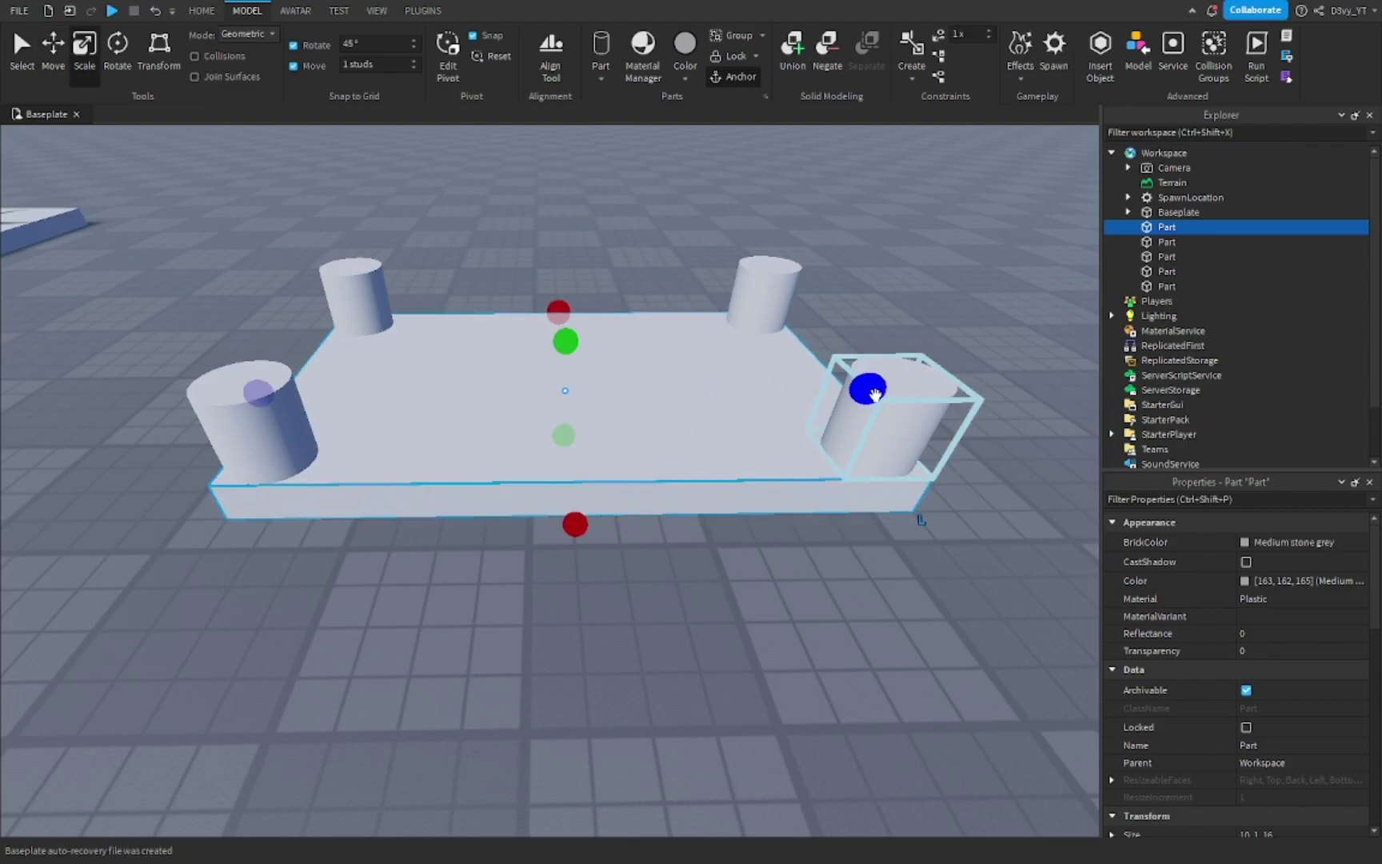
{"action": "left_click_drag", "start_coordinate": [876, 392], "coordinate": [847, 392]}
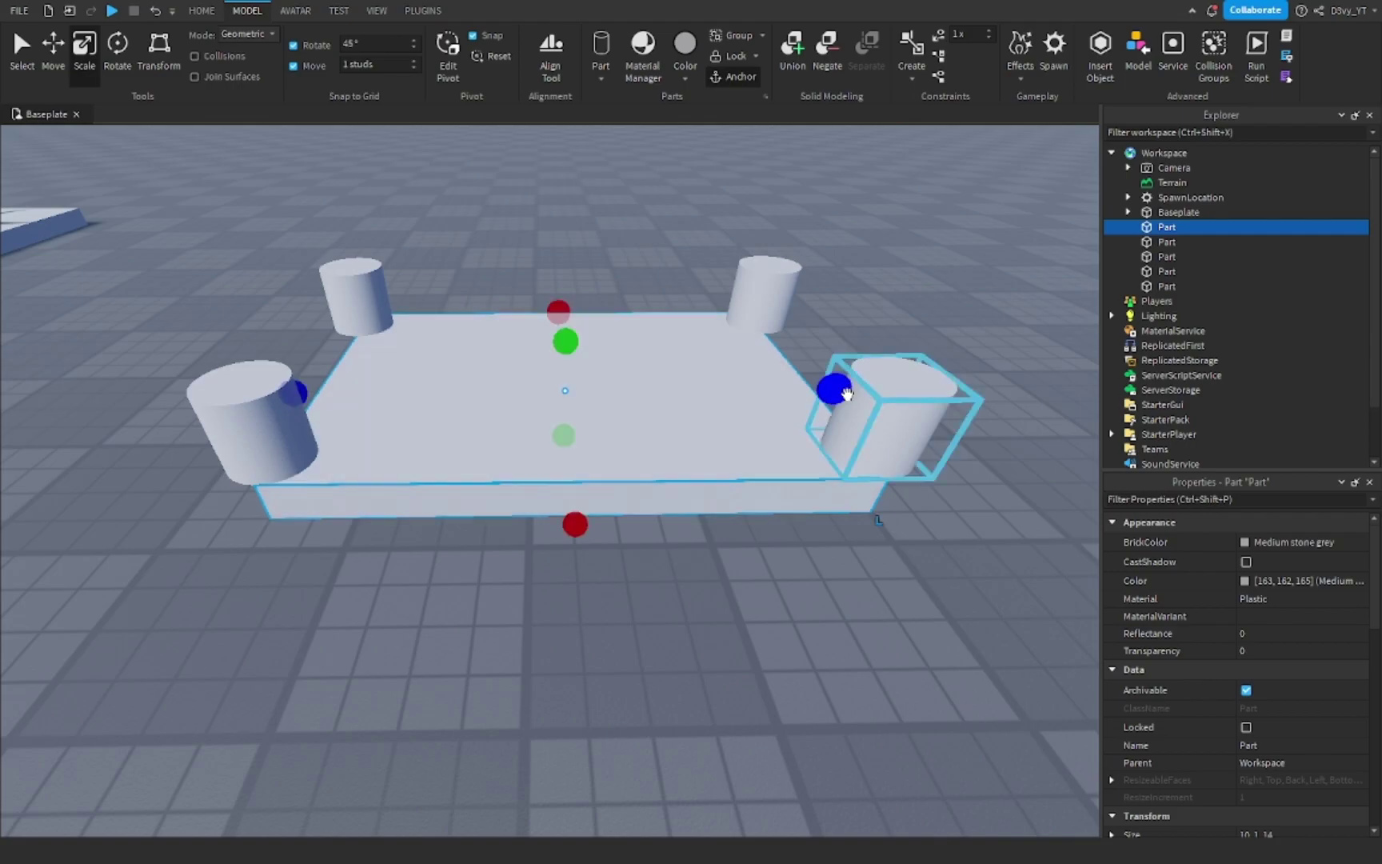
{"action": "left_click", "coordinate": [885, 316]}
- Examine from several angles how the corner cylinders overhang the shortened slab's ends
{"action": "right_click_drag", "start_coordinate": [885, 315], "coordinate": [885, 315]}
{"action": "right_click_drag", "start_coordinate": [647, 293], "coordinate": [647, 294]}
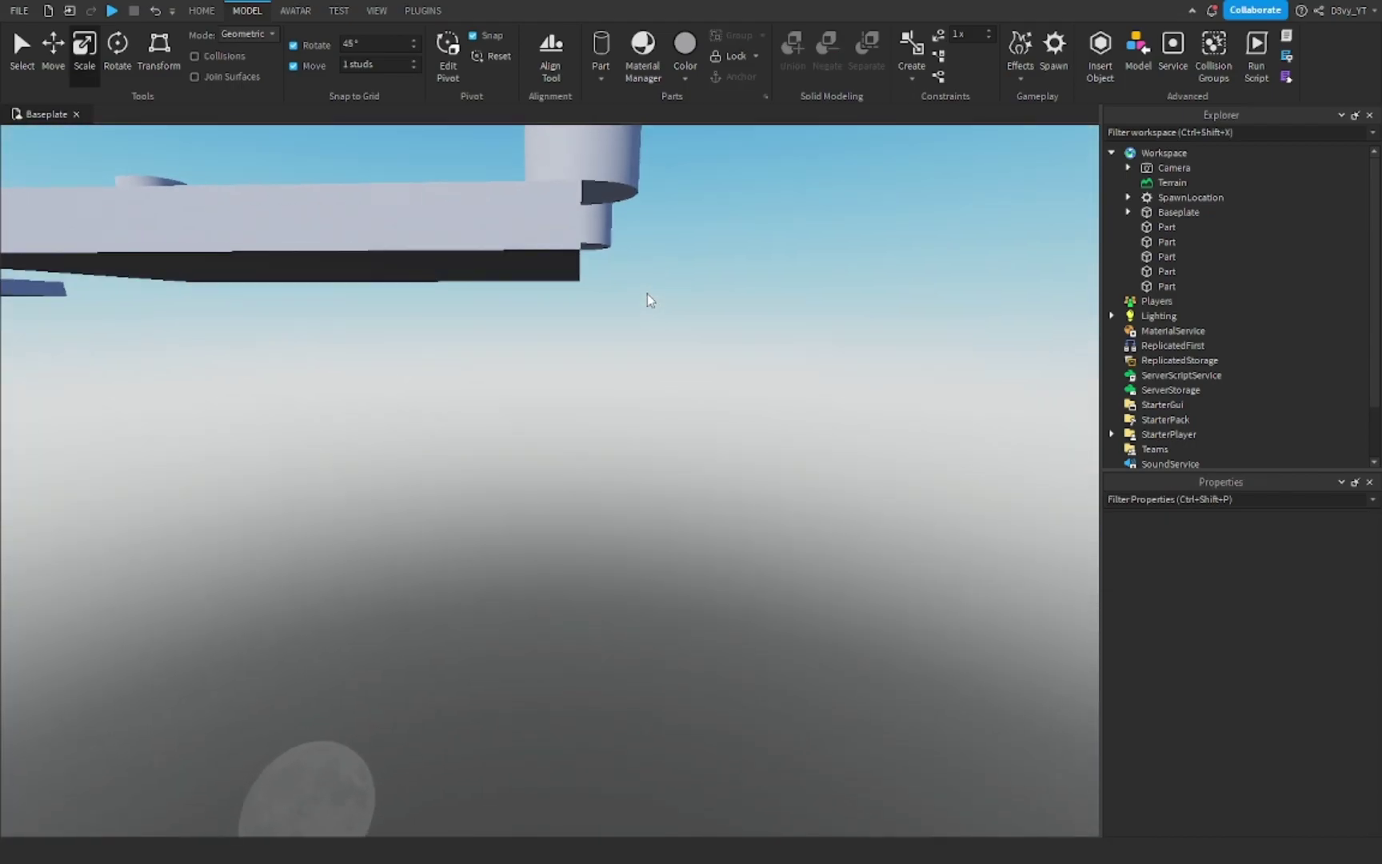
{"action": "key", "text": "e"}
{"action": "scroll", "coordinate": [576, 494], "scroll_direction": "up", "scroll_amount": 5}
{"action": "scroll", "coordinate": [576, 494], "scroll_direction": "down", "scroll_amount": 3}
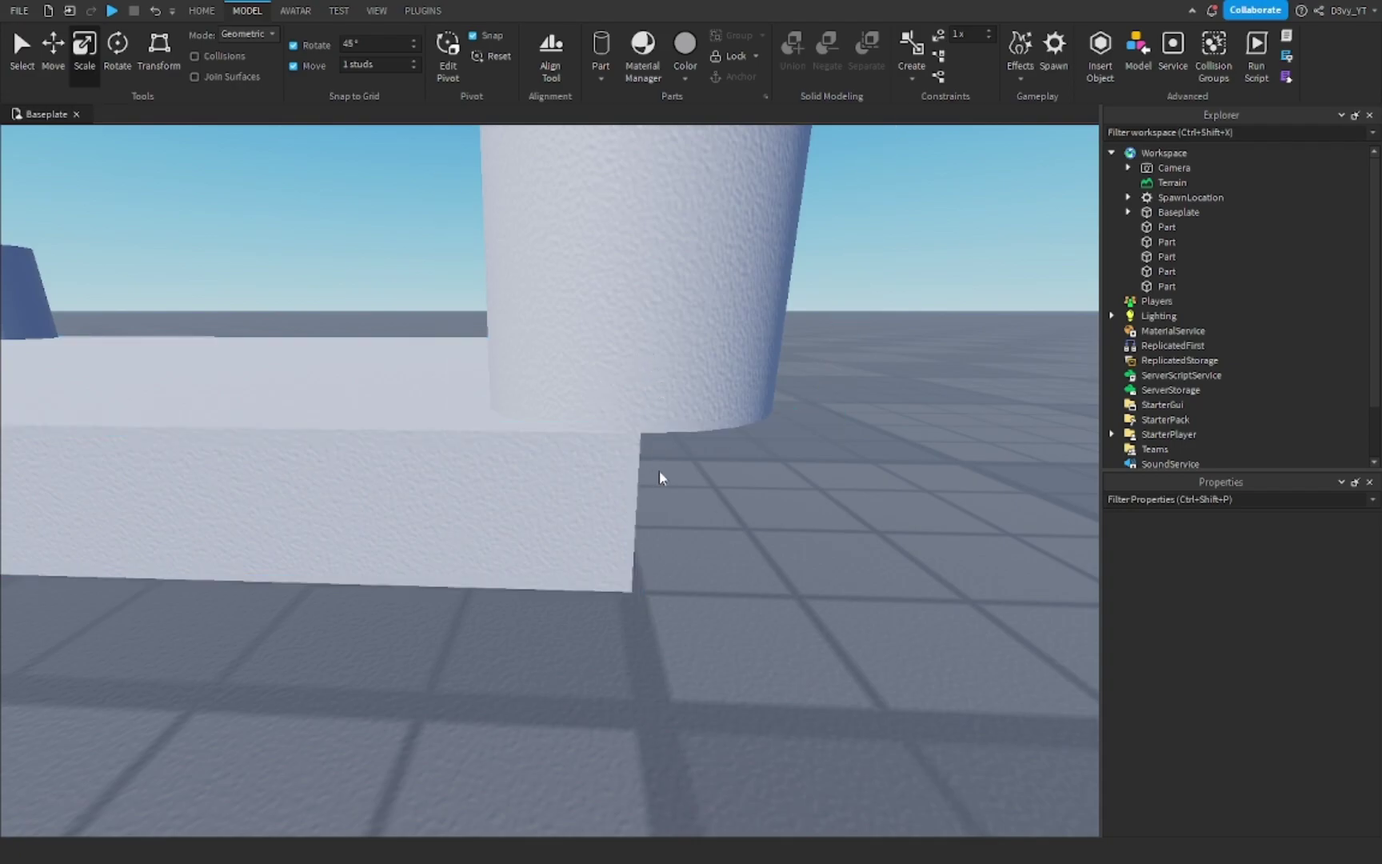
{"action": "scroll", "coordinate": [756, 524], "scroll_direction": "down", "scroll_amount": 5}
{"action": "right_click_drag", "start_coordinate": [756, 524], "coordinate": [758, 527]}
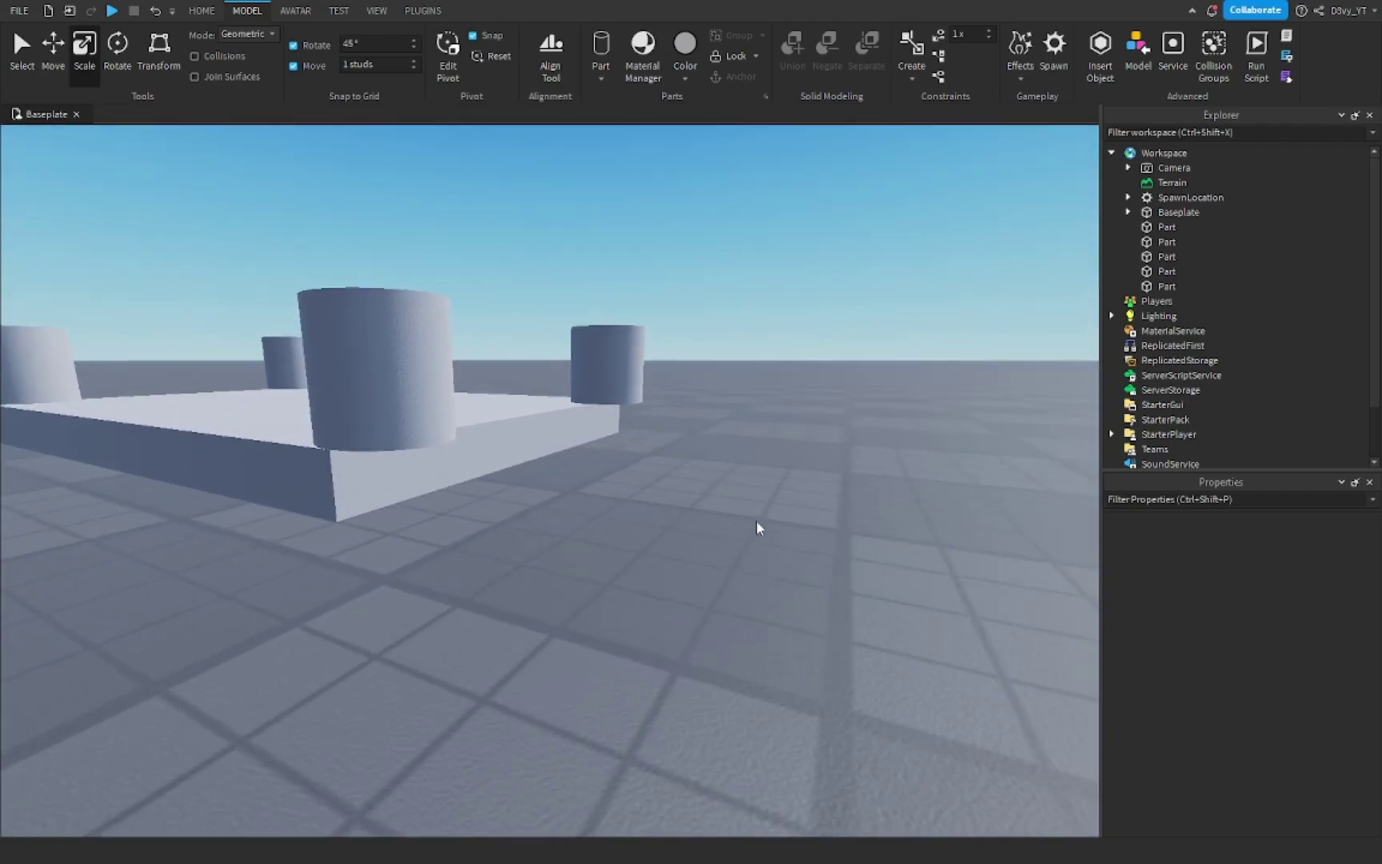
{"action": "scroll", "coordinate": [367, 438], "scroll_direction": "down", "scroll_amount": 5}
{"action": "right_click_drag", "start_coordinate": [367, 439], "coordinate": [367, 438]}
{"action": "scroll", "coordinate": [533, 329], "scroll_direction": "down", "scroll_amount": 1}
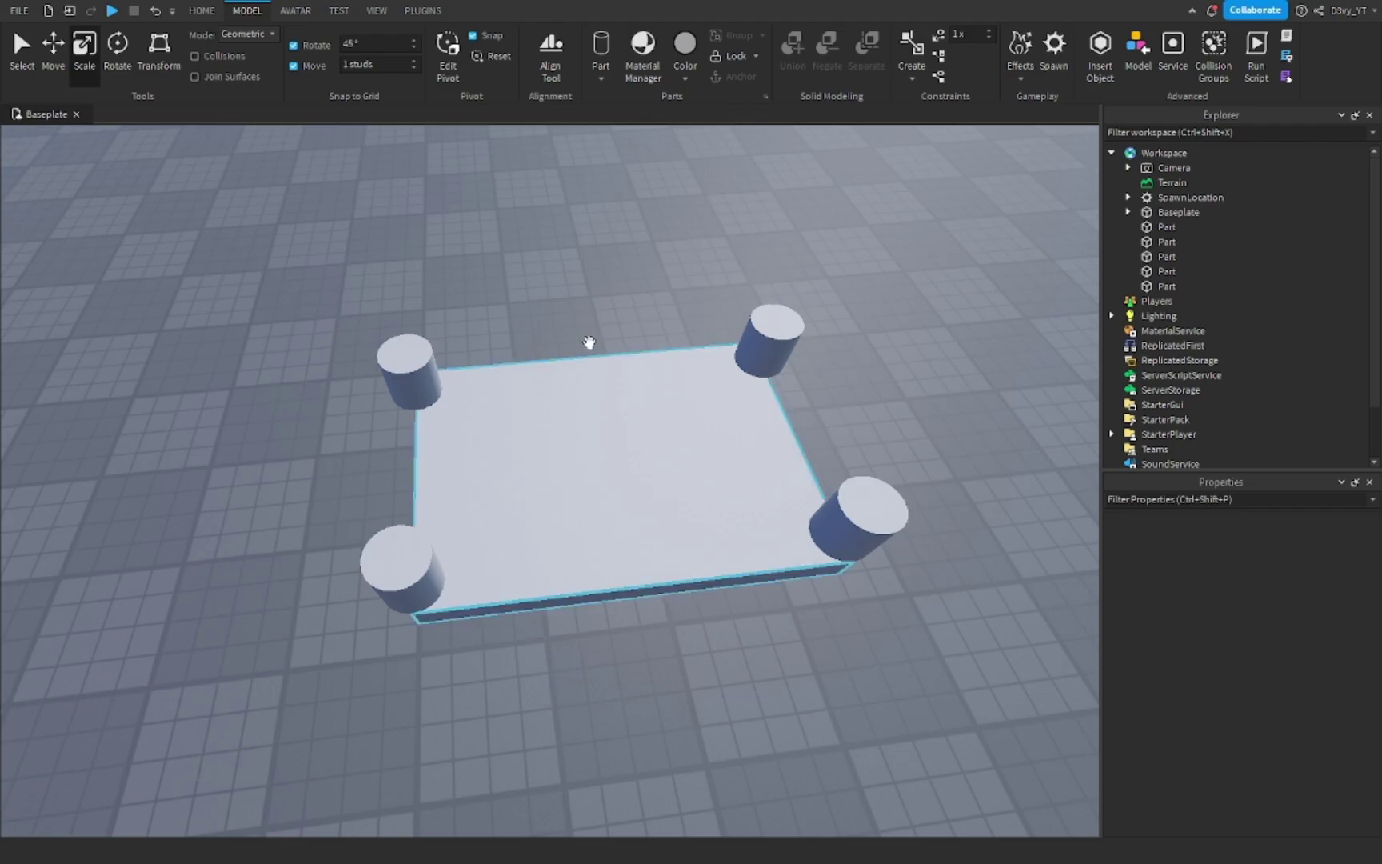
{"action": "right_click_drag", "start_coordinate": [647, 455], "coordinate": [570, 439]}
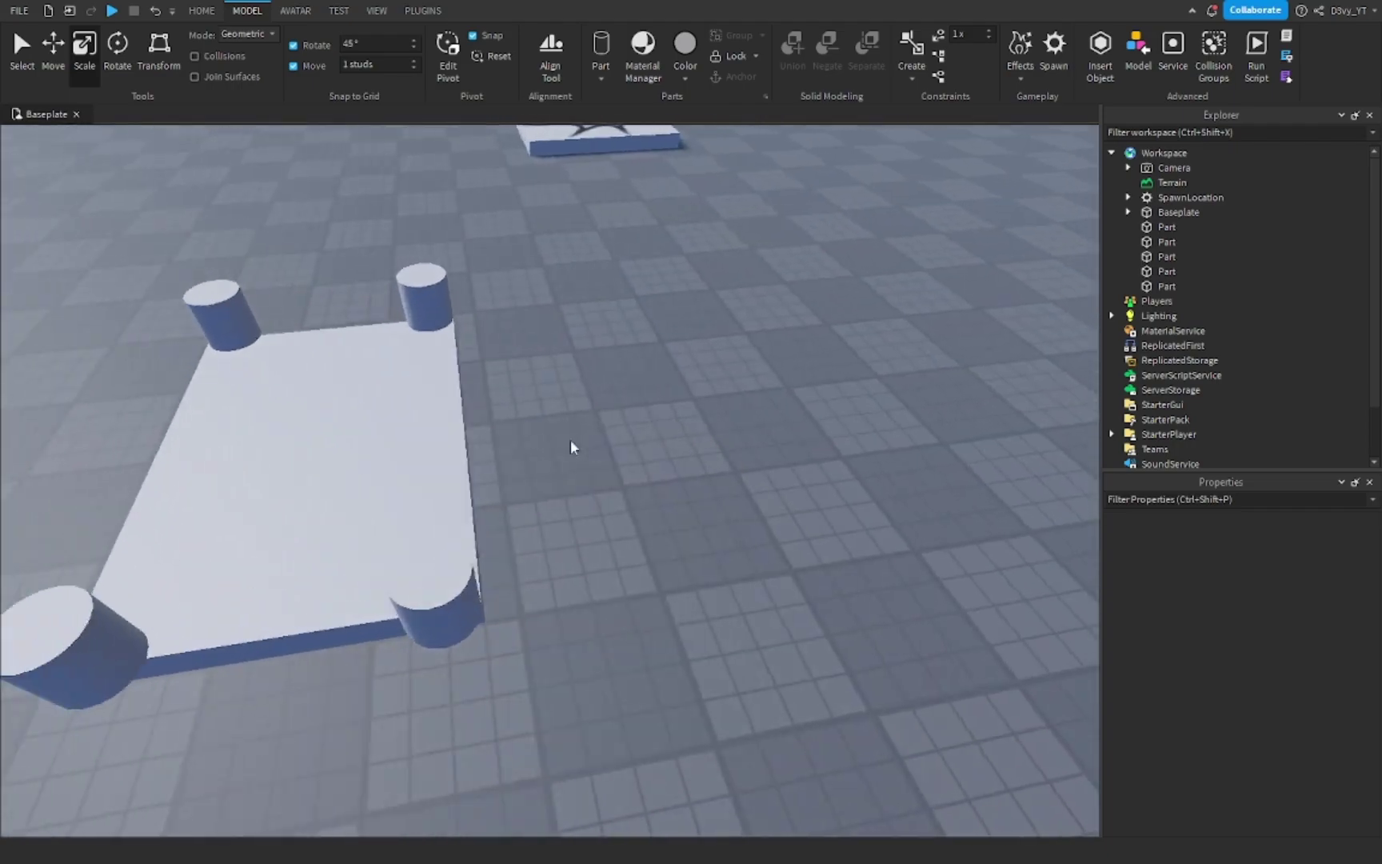
- Duplicate the slab in place and lengthen the copy evenly at both ends to the cylinders' outer edges
{"action": "left_click", "coordinate": [441, 432]}
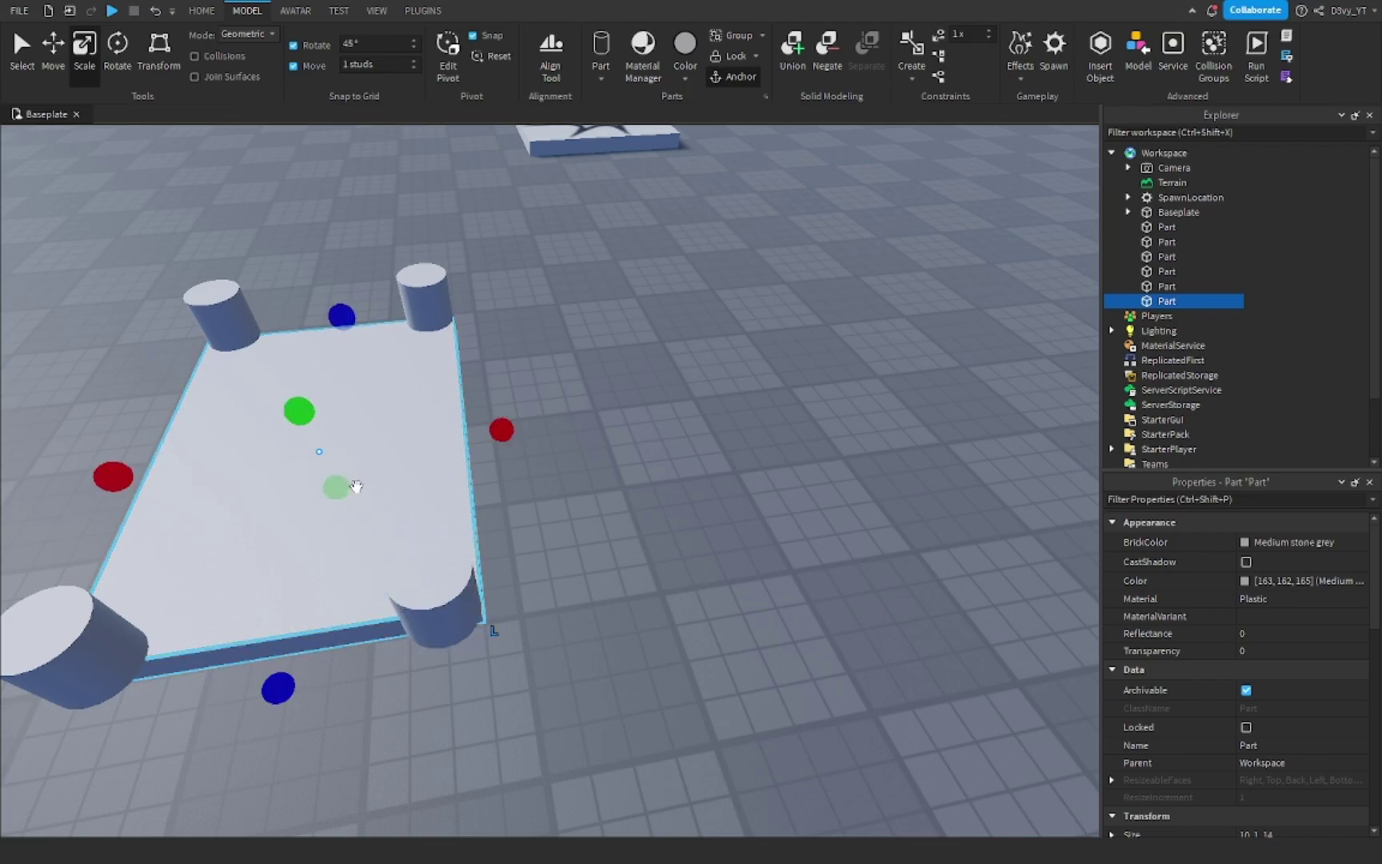
{"action": "key", "text": "Delete"}
{"action": "key", "text": "ctrl+z"}
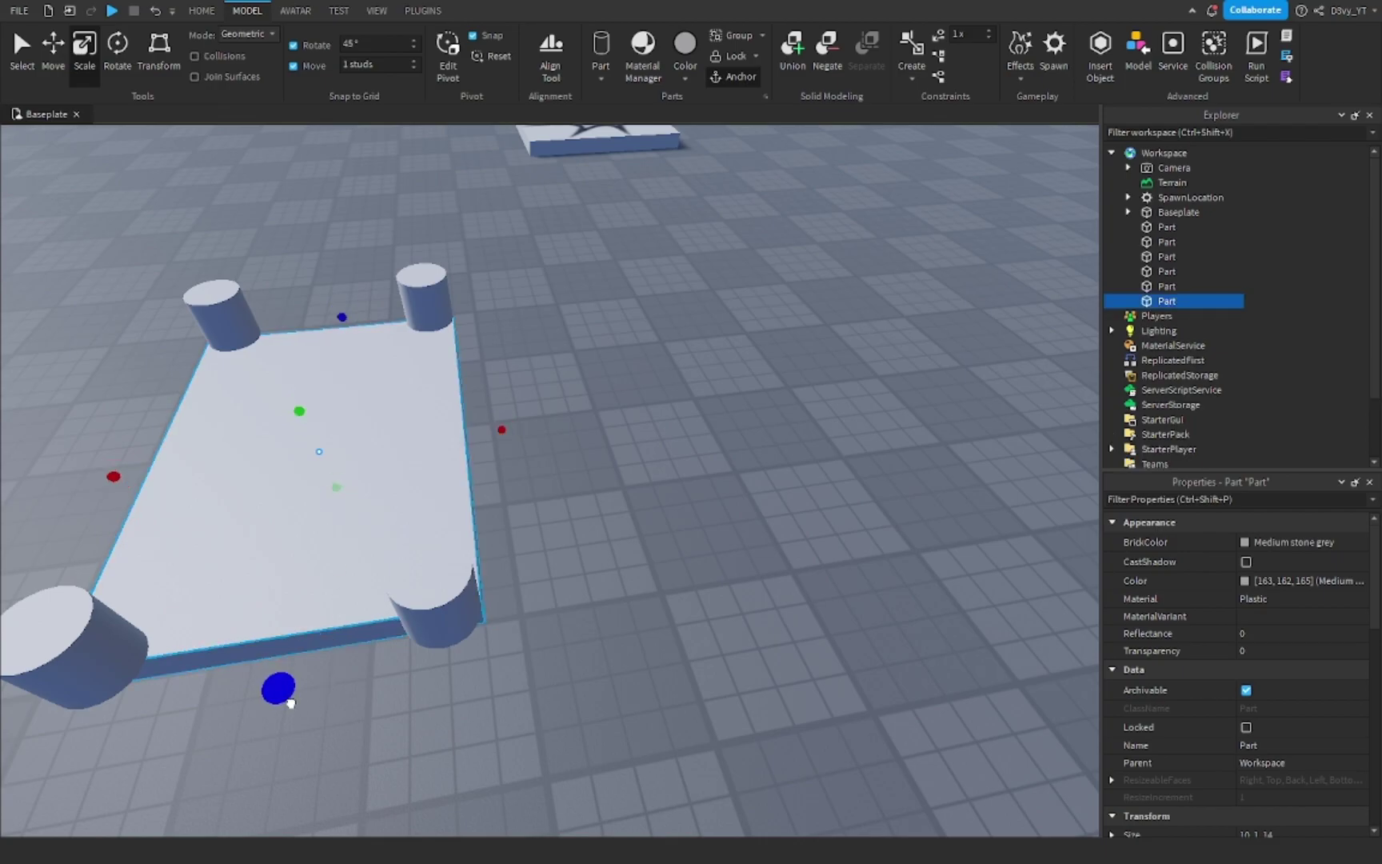
{"action": "left_click_drag", "start_coordinate": [287, 717], "coordinate": [289, 734], "text": "ctrl"}
{"action": "left_click", "coordinate": [584, 347]}
{"action": "right_click_drag", "start_coordinate": [588, 344], "coordinate": [595, 338]}
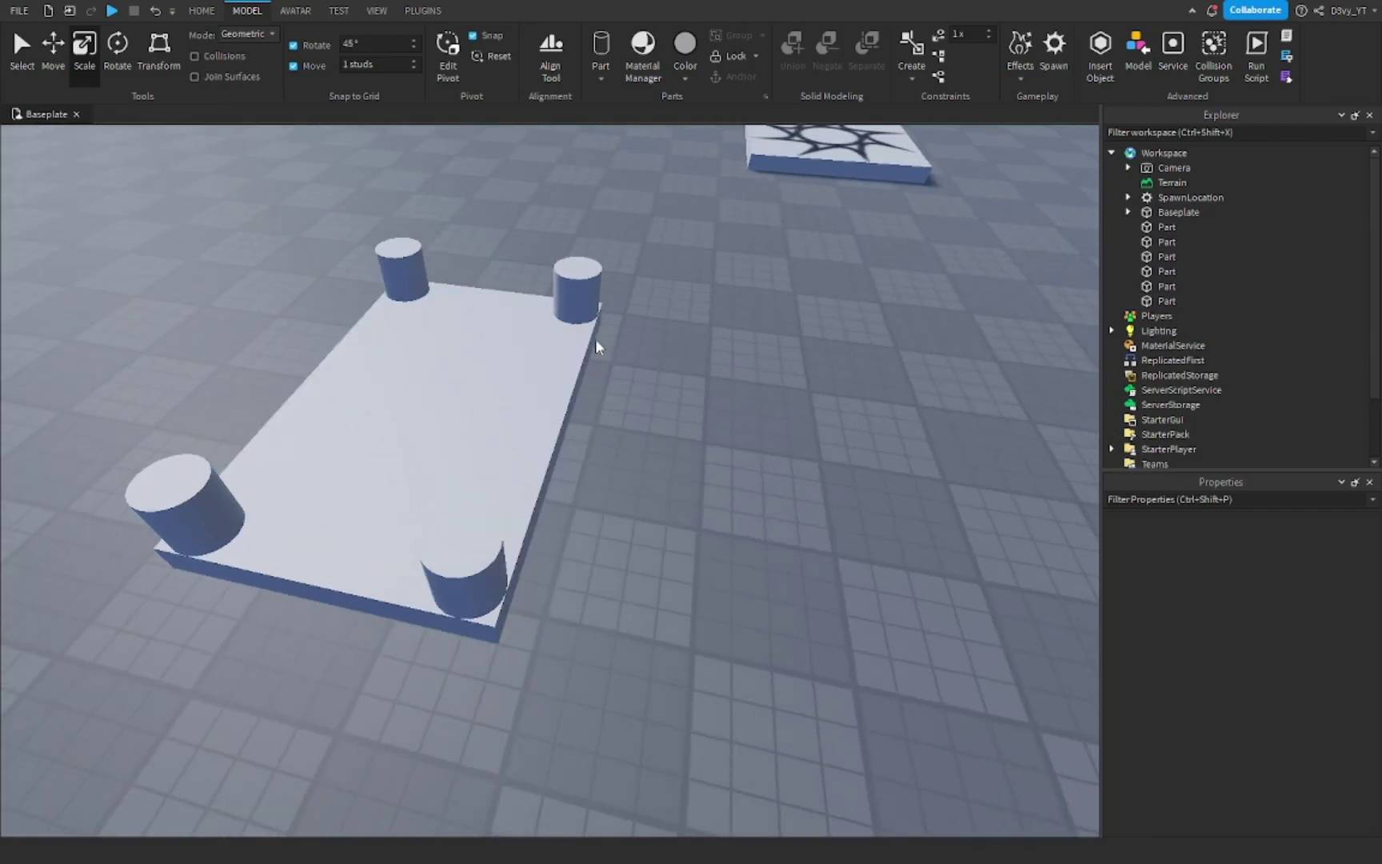
- Select the original shorter slab and narrow it to 8 × 1 × 14 studs
{"action": "key", "text": "a"}
{"action": "left_click", "coordinate": [640, 444]}
{"action": "right_click_drag", "start_coordinate": [648, 447], "coordinate": [787, 490]}
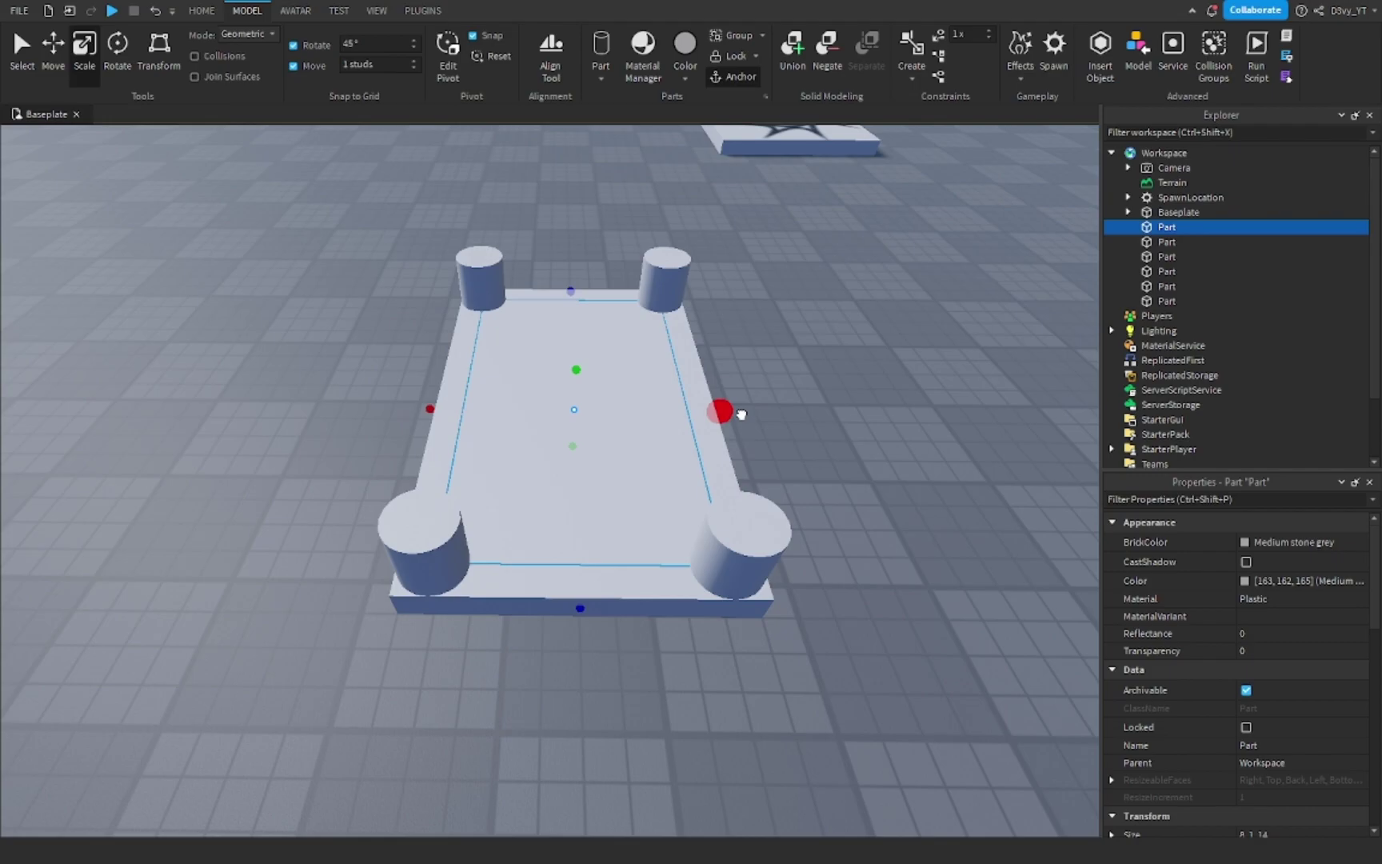
- Try shortening the lengthened slab copy evenly at both ends to 10 × 1 × 14 studs, and undo that change
{"action": "left_click", "coordinate": [770, 322]}
{"action": "right_click_drag", "start_coordinate": [771, 322], "coordinate": [648, 411]}
{"action": "key", "text": "a"}
{"action": "left_click", "coordinate": [787, 439]}
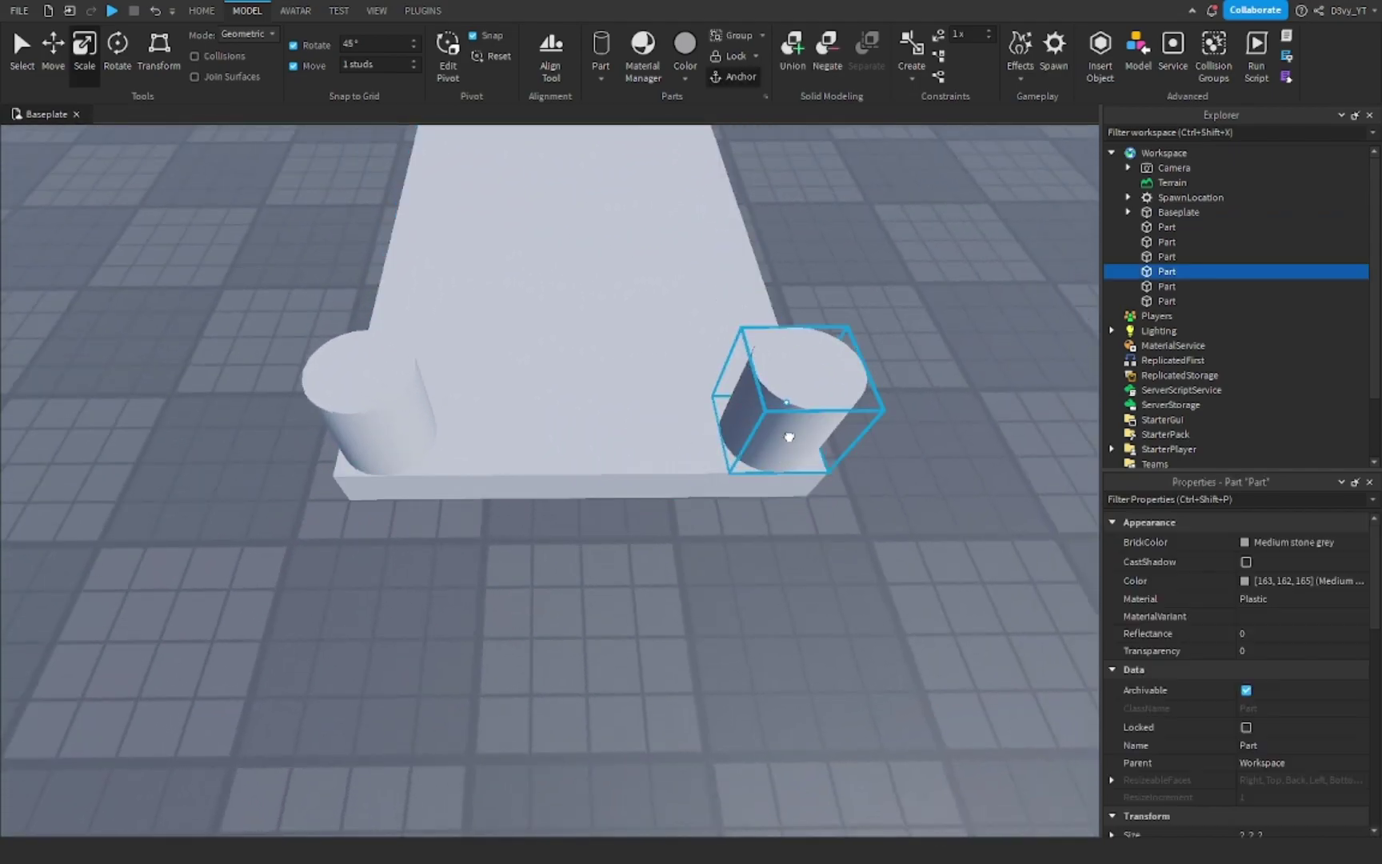
{"action": "left_click", "coordinate": [551, 452]}
{"action": "left_click_drag", "start_coordinate": [577, 532], "coordinate": [576, 479]}
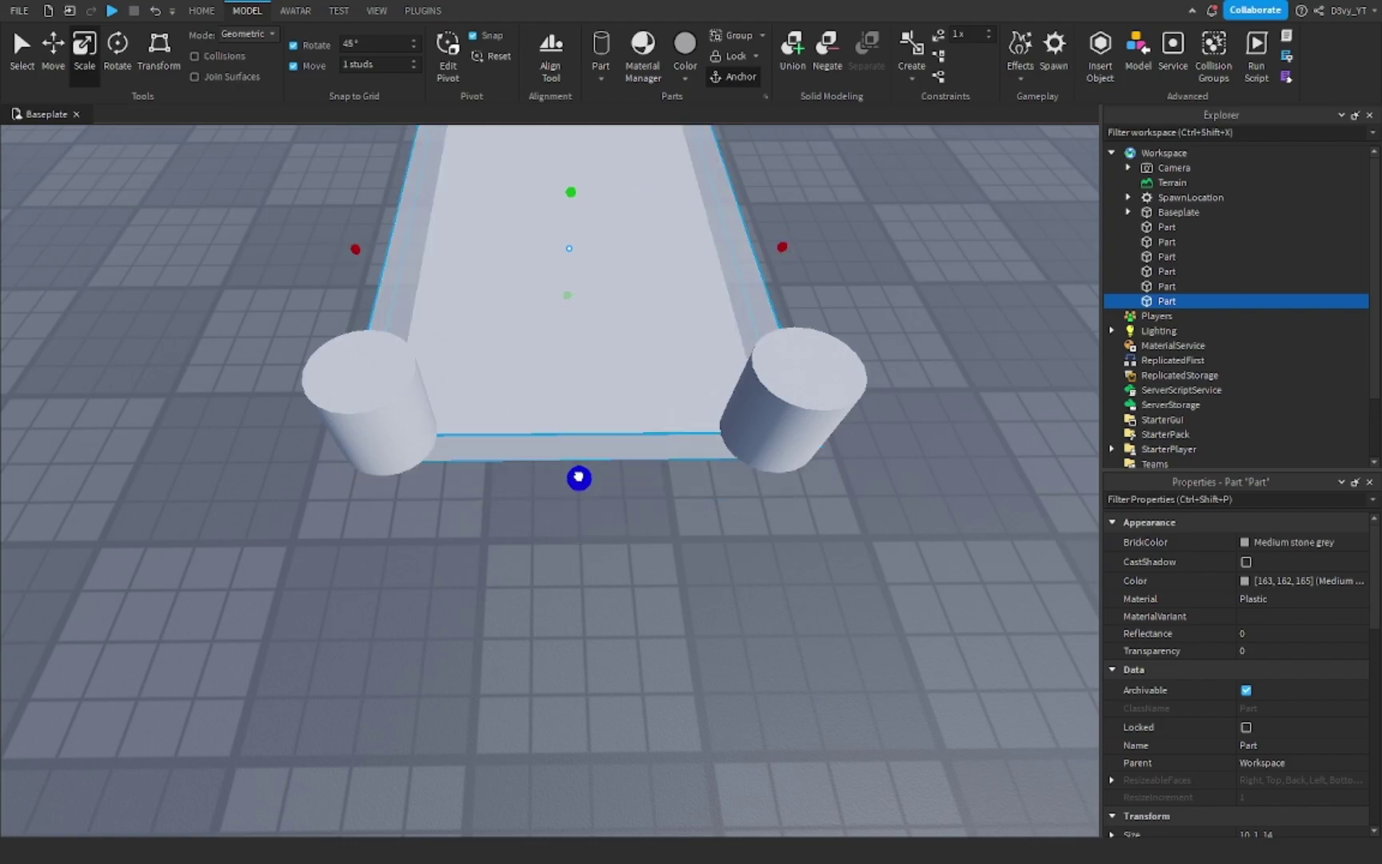
{"action": "left_click", "coordinate": [667, 559]}
{"action": "left_click", "coordinate": [788, 412]}
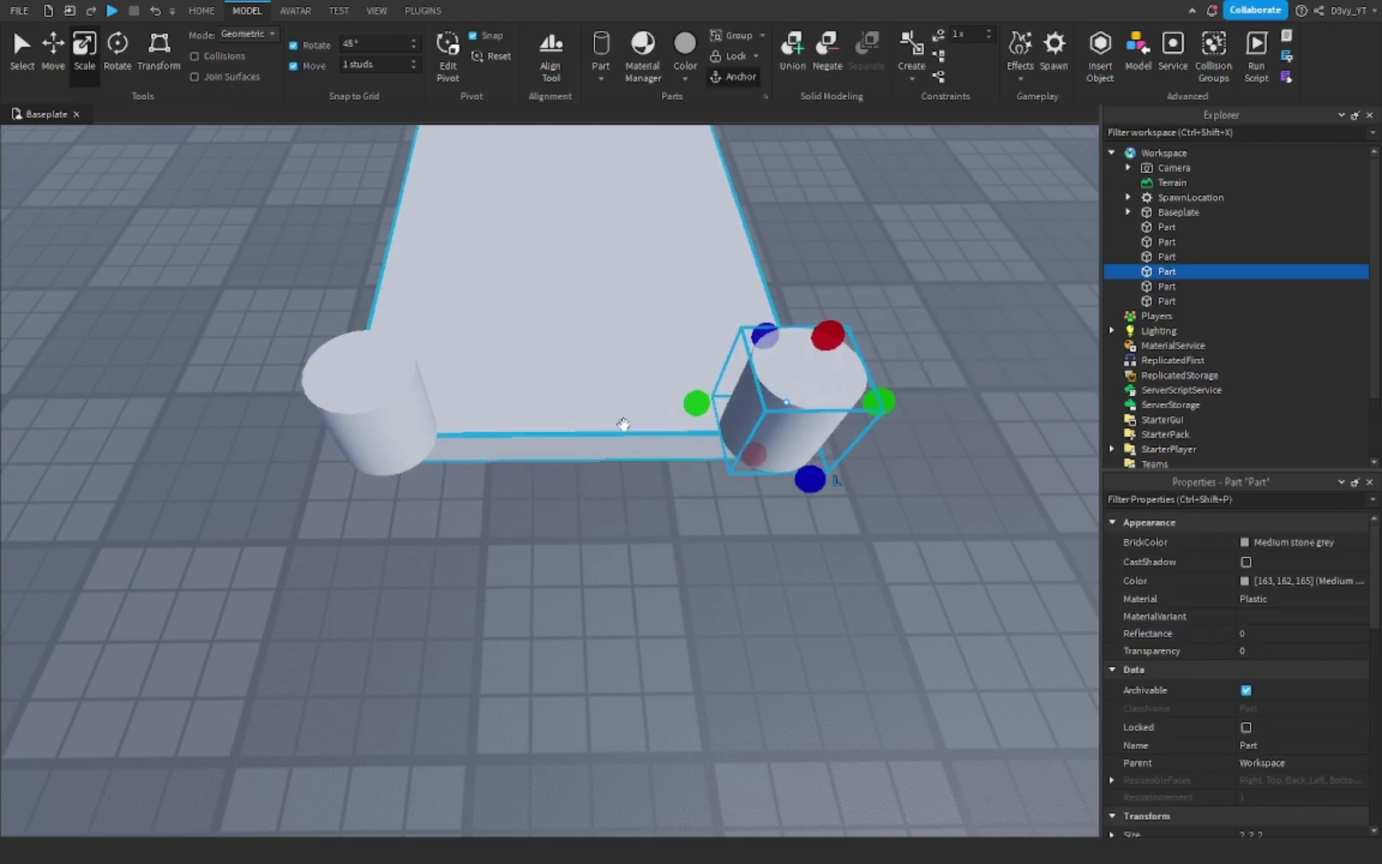
{"action": "key", "text": "ctrl+z"}
{"action": "mouse_move", "coordinate": [744, 428]}
{"action": "left_mouse_down"}
{"action": "mouse_move", "coordinate": [950, 426]}
{"action": "mouse_move", "coordinate": [729, 451]}
{"action": "left_mouse_up"}
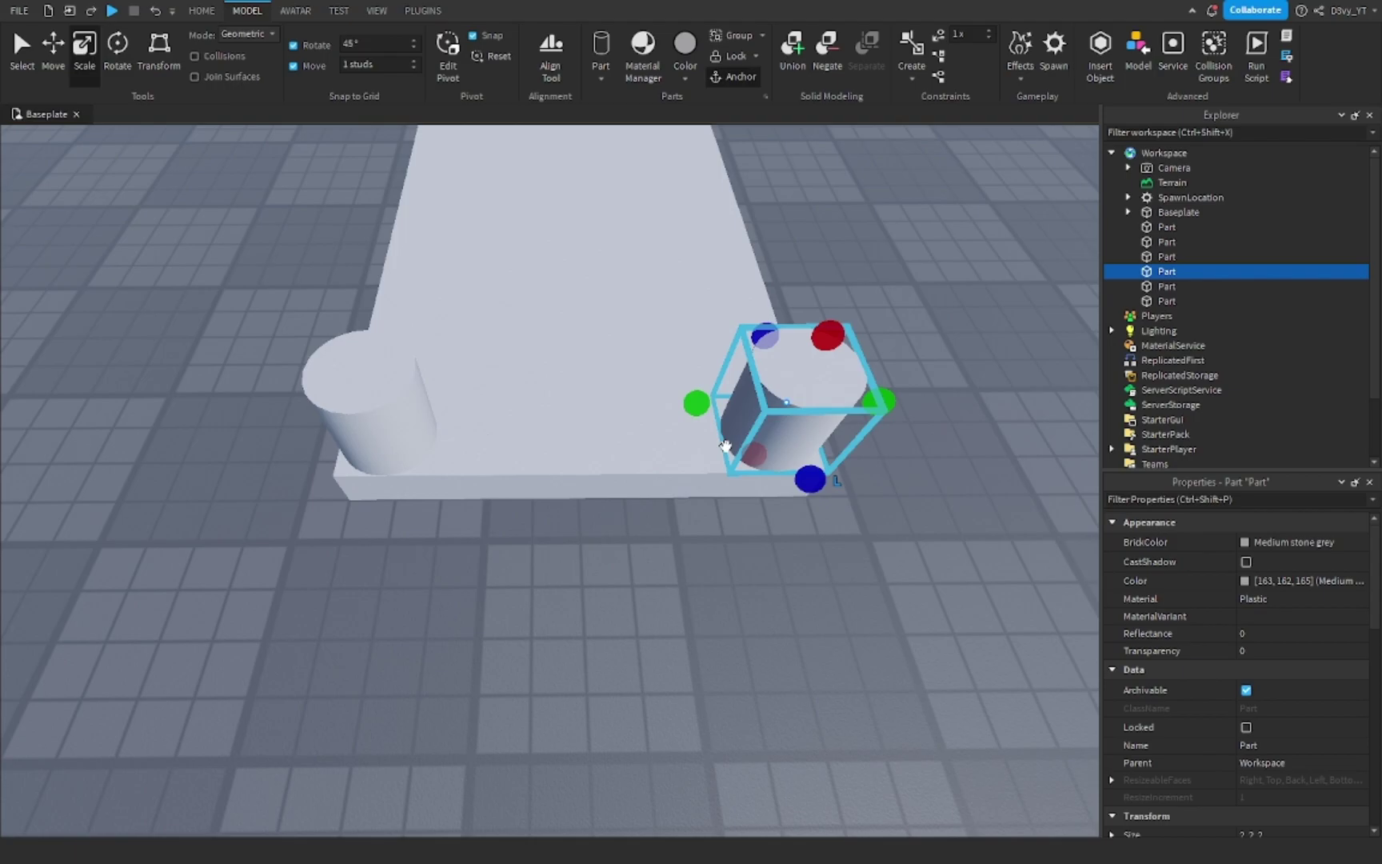
- Narrow the longer slab evenly to 8 × 1 × 16 studs and delete the wider, shorter slab
{"action": "left_click", "coordinate": [646, 372]}
{"action": "right_click_drag", "start_coordinate": [848, 241], "coordinate": [848, 242]}
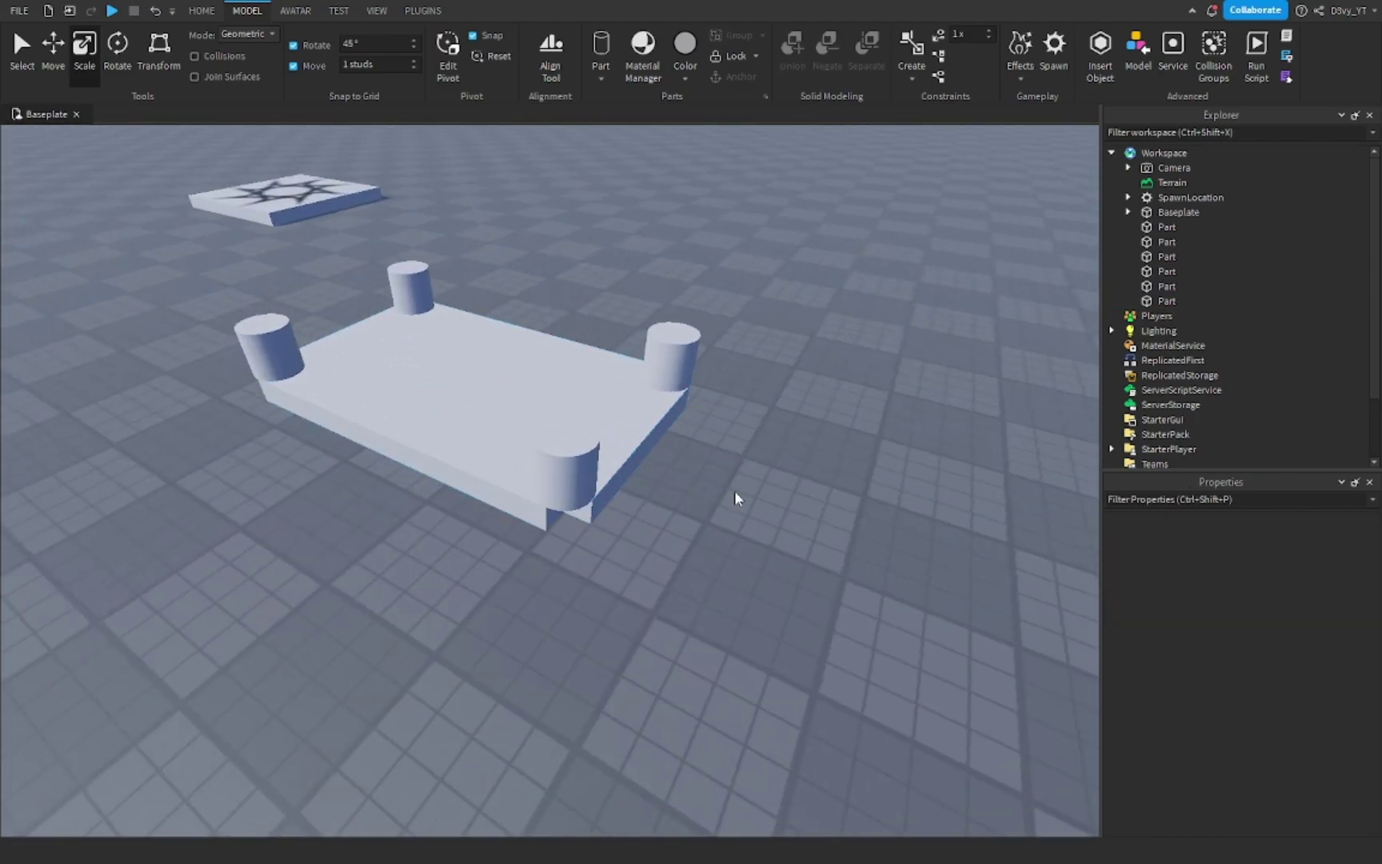
{"action": "right_click_drag", "start_coordinate": [663, 504], "coordinate": [663, 503]}
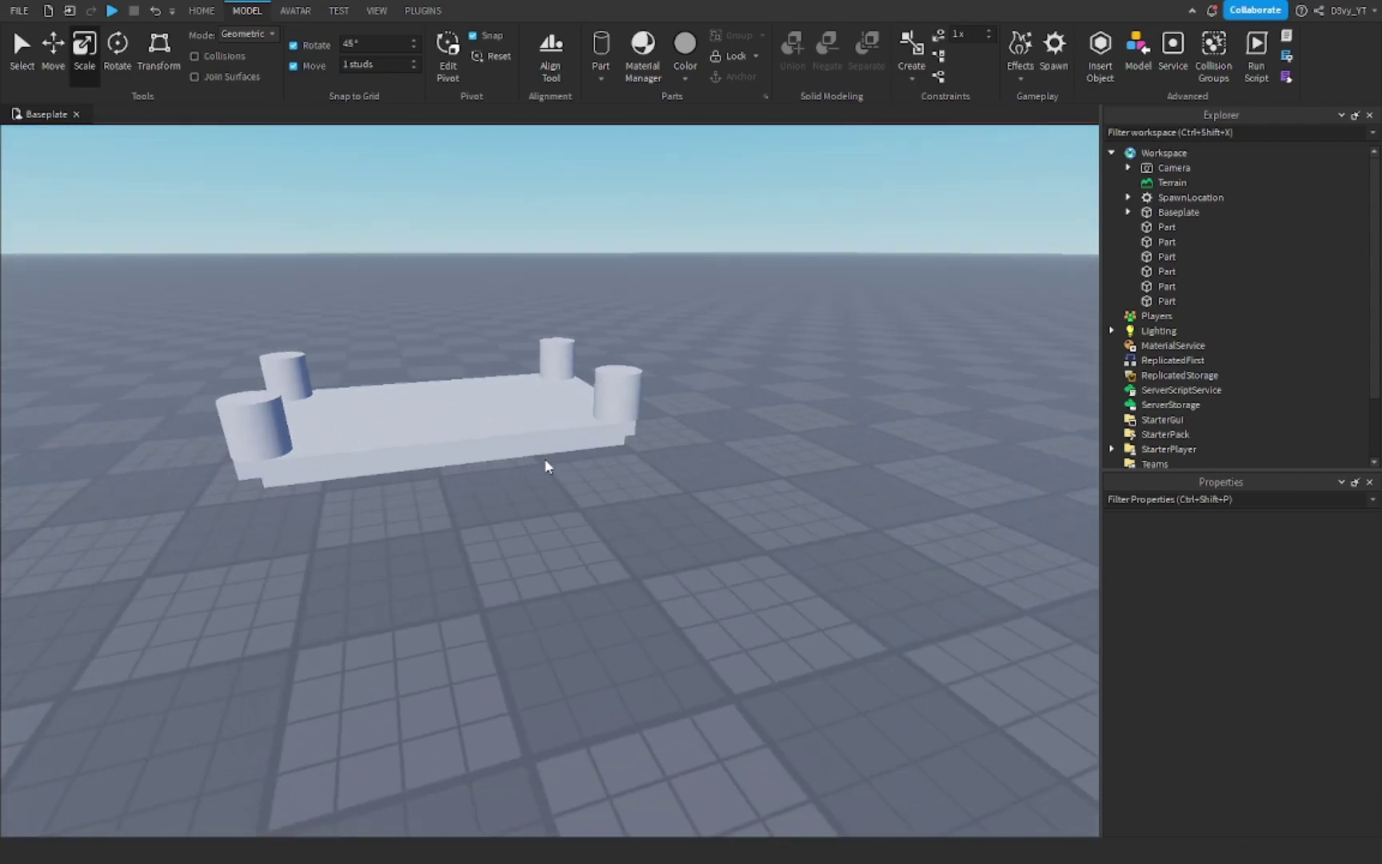
{"action": "left_click", "coordinate": [531, 441]}
{"action": "key", "text": "Delete"}
- Duplicate the remaining slab in place, widen the copy evenly to 10 studs and shorten both its ends to the cylinders' centres
{"action": "right_click_drag", "start_coordinate": [728, 524], "coordinate": [730, 522]}
{"action": "right_click_drag", "start_coordinate": [666, 601], "coordinate": [666, 601]}
{"action": "left_click", "coordinate": [653, 493]}
{"action": "key", "text": "ctrl+d"}
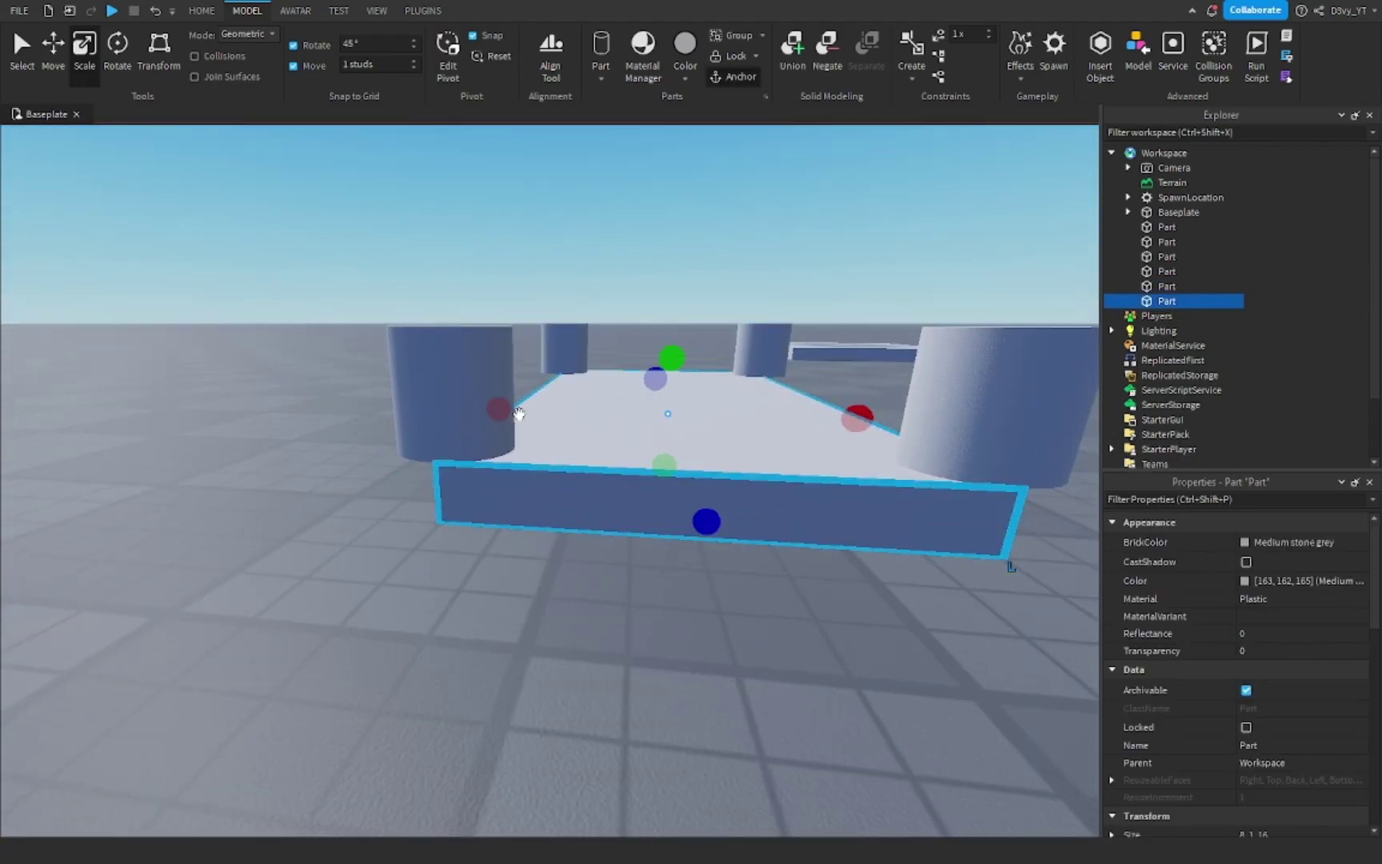
{"action": "left_click_drag", "start_coordinate": [501, 413], "coordinate": [467, 413], "text": "ctrl"}
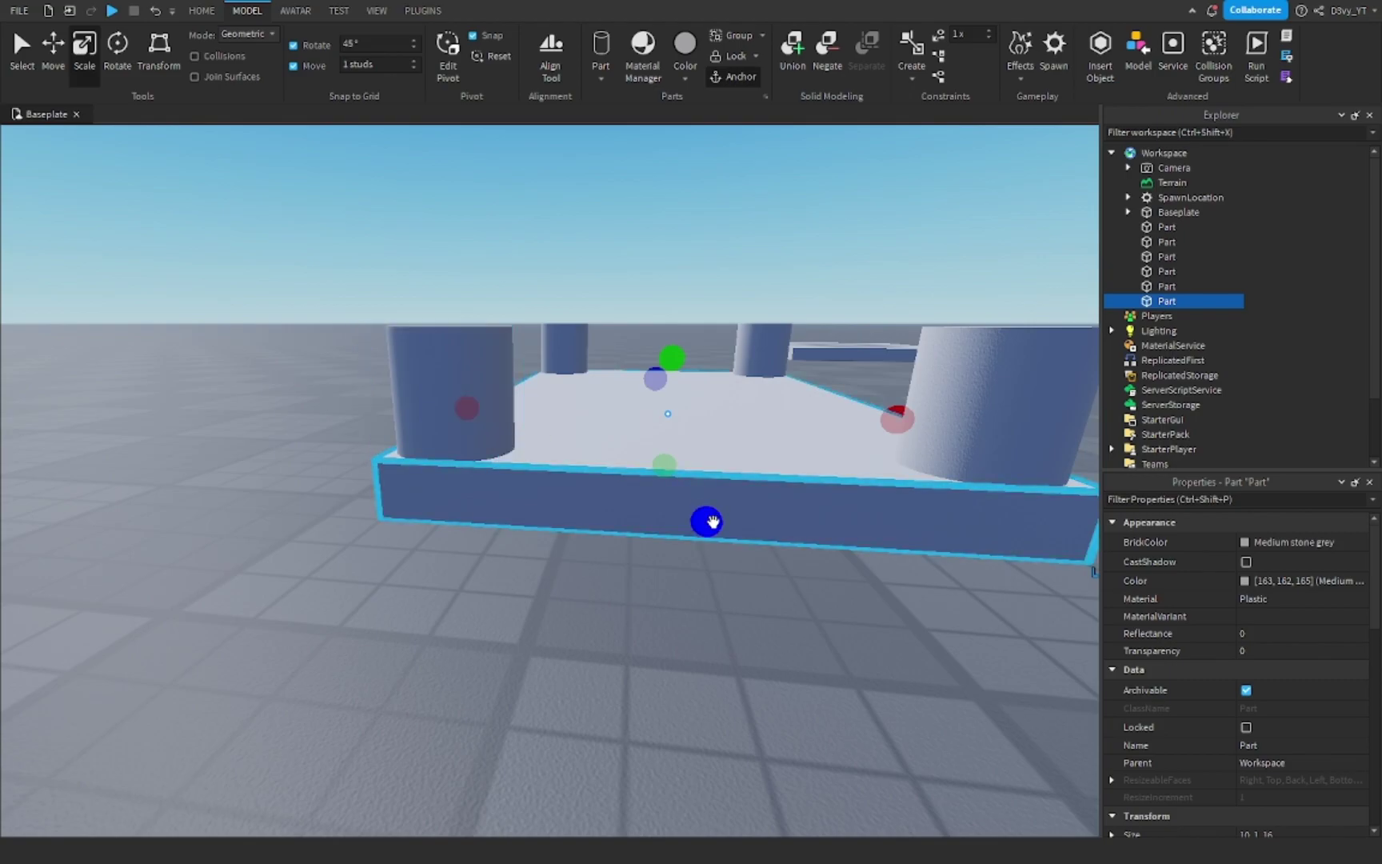
{"action": "left_click_drag", "start_coordinate": [713, 522], "coordinate": [709, 493], "text": "ctrl"}
{"action": "left_click", "coordinate": [629, 580]}
- Move one corner cylinder off the slab, examine the notched corner beneath it, and put the cylinder back on that corner
{"action": "right_click_drag", "start_coordinate": [630, 580], "coordinate": [629, 580]}
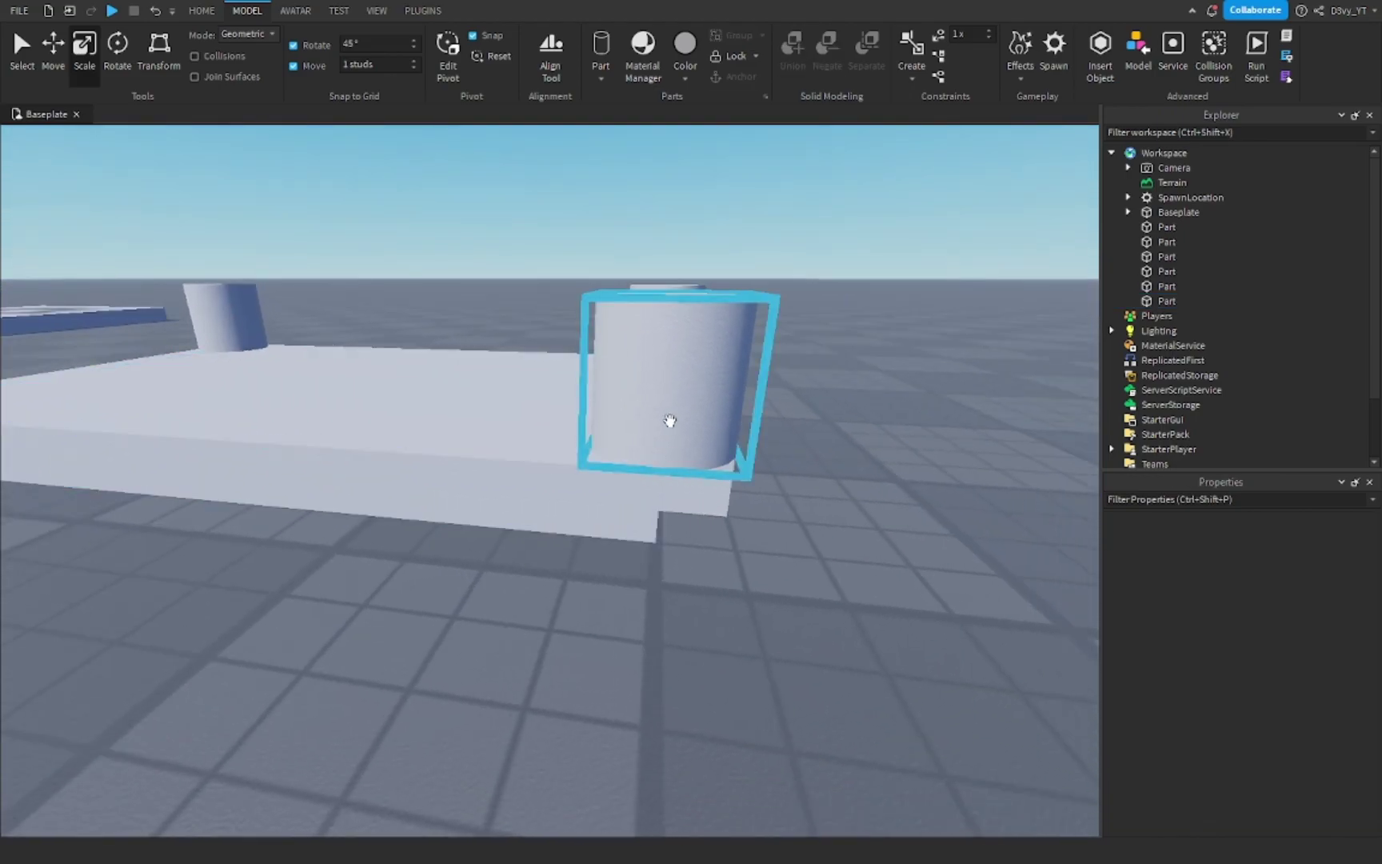
{"action": "left_click_drag", "start_coordinate": [671, 421], "coordinate": [844, 453]}
{"action": "right_click_drag", "start_coordinate": [741, 565], "coordinate": [743, 561]}
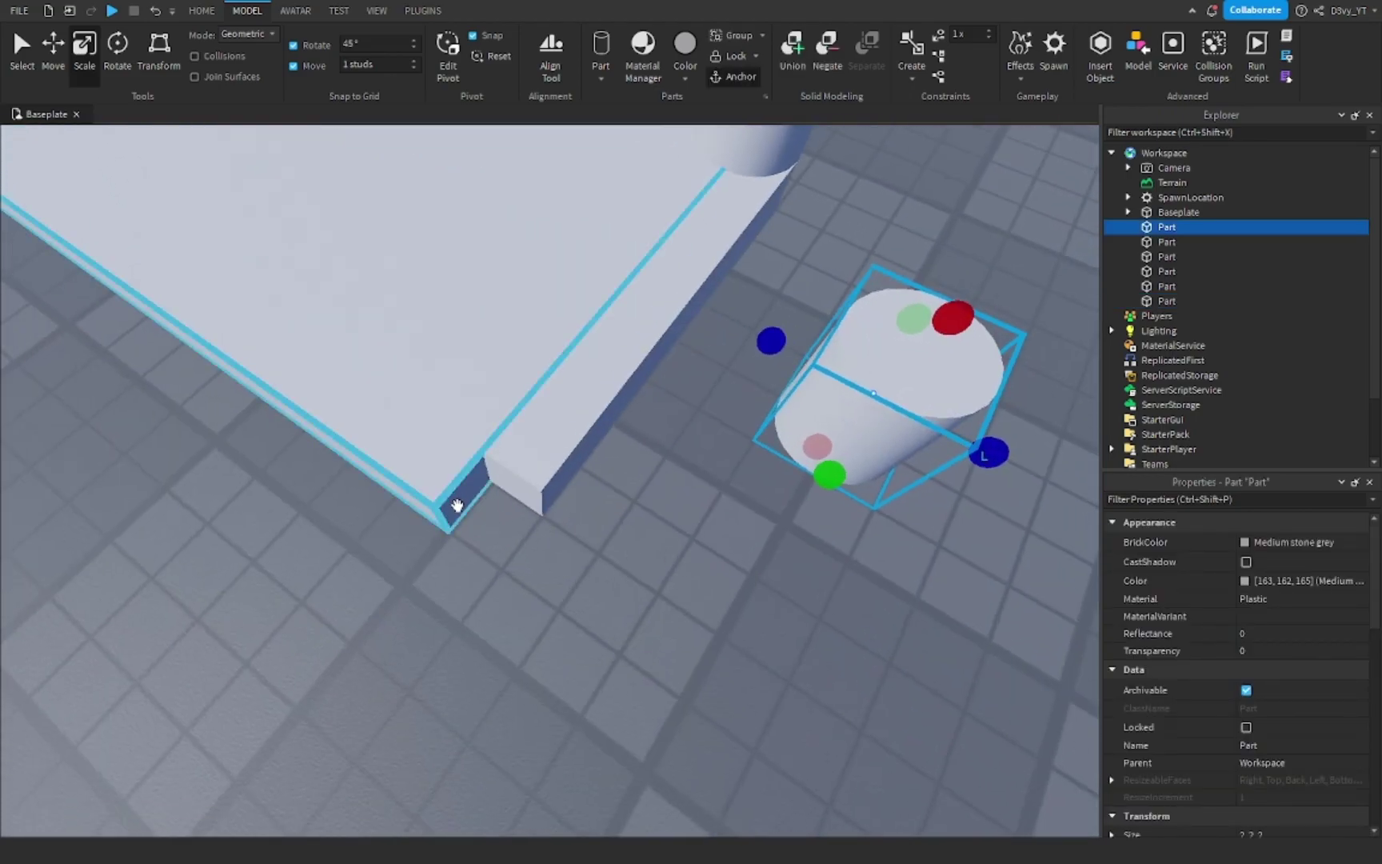
{"action": "key", "text": "s"}
{"action": "right_click_drag", "start_coordinate": [565, 555], "coordinate": [565, 555]}
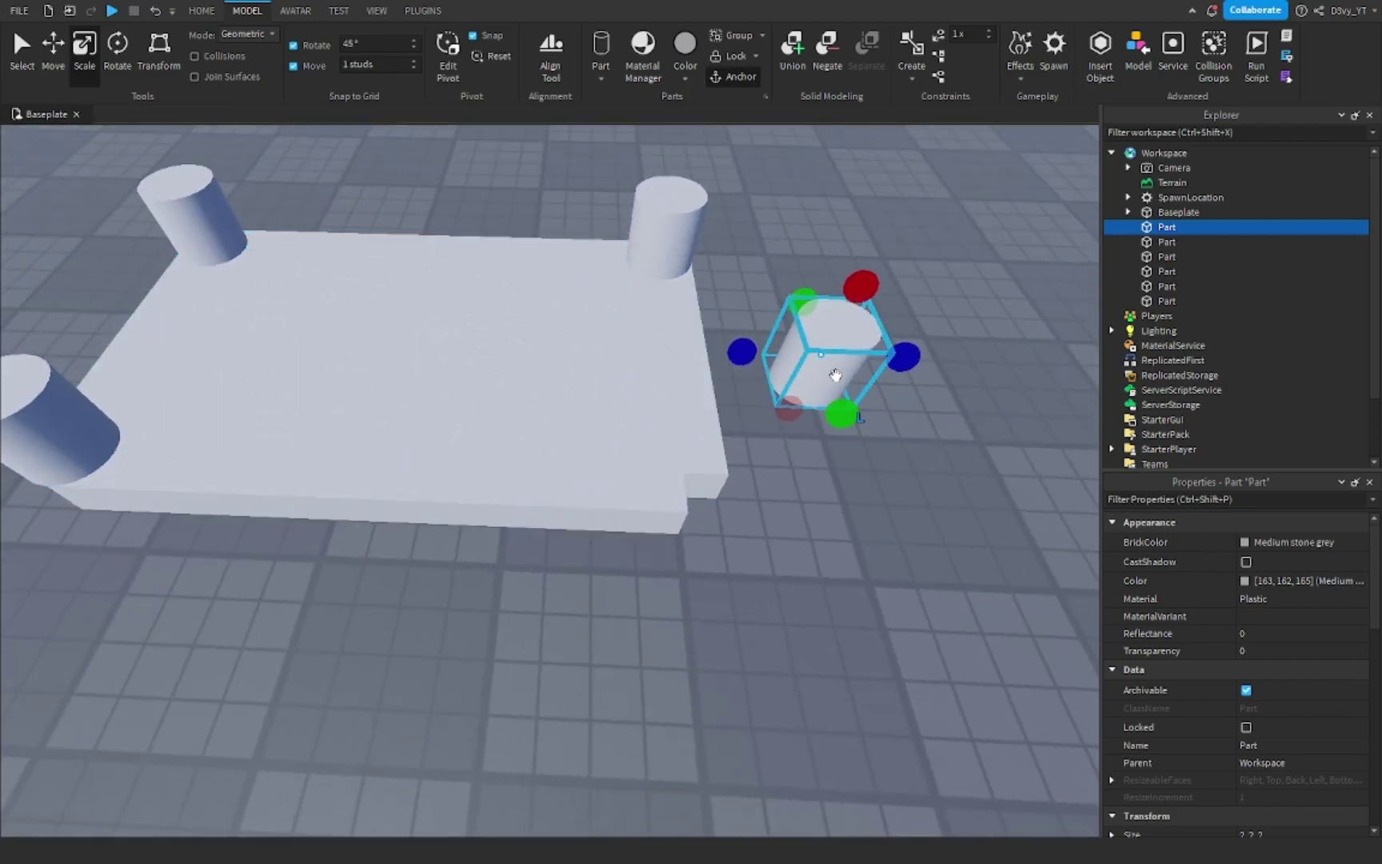
{"action": "left_click_drag", "start_coordinate": [835, 375], "coordinate": [684, 500]}
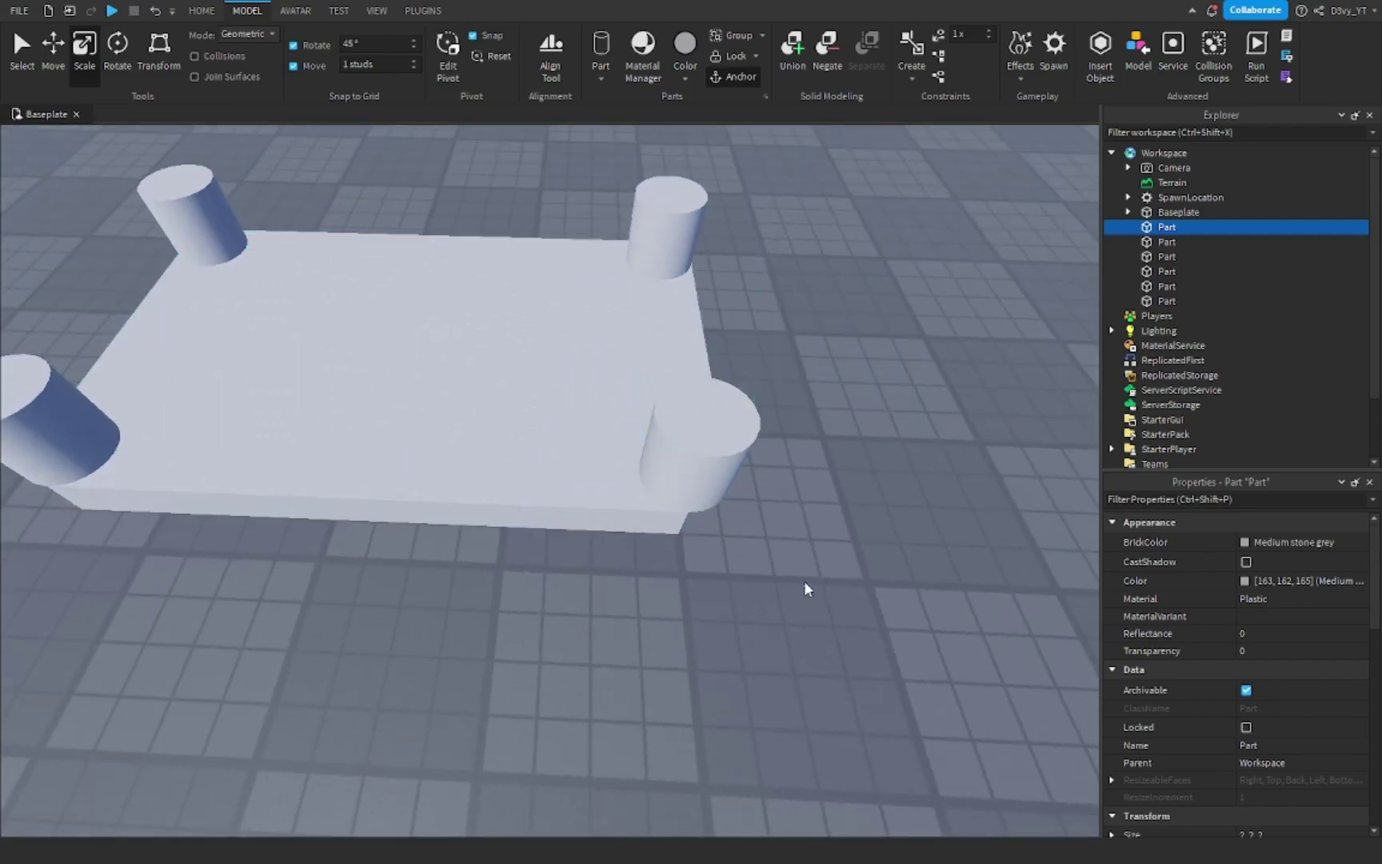
- Reduce the height of each of the four corner cylinders to 1 stud, making them 1 × 2 × 2 studs
{"action": "key", "text": "s"}
{"action": "right_click_drag", "start_coordinate": [806, 570], "coordinate": [806, 571]}
{"action": "left_click", "coordinate": [607, 486]}
{"action": "key", "text": "ctrl+2"}
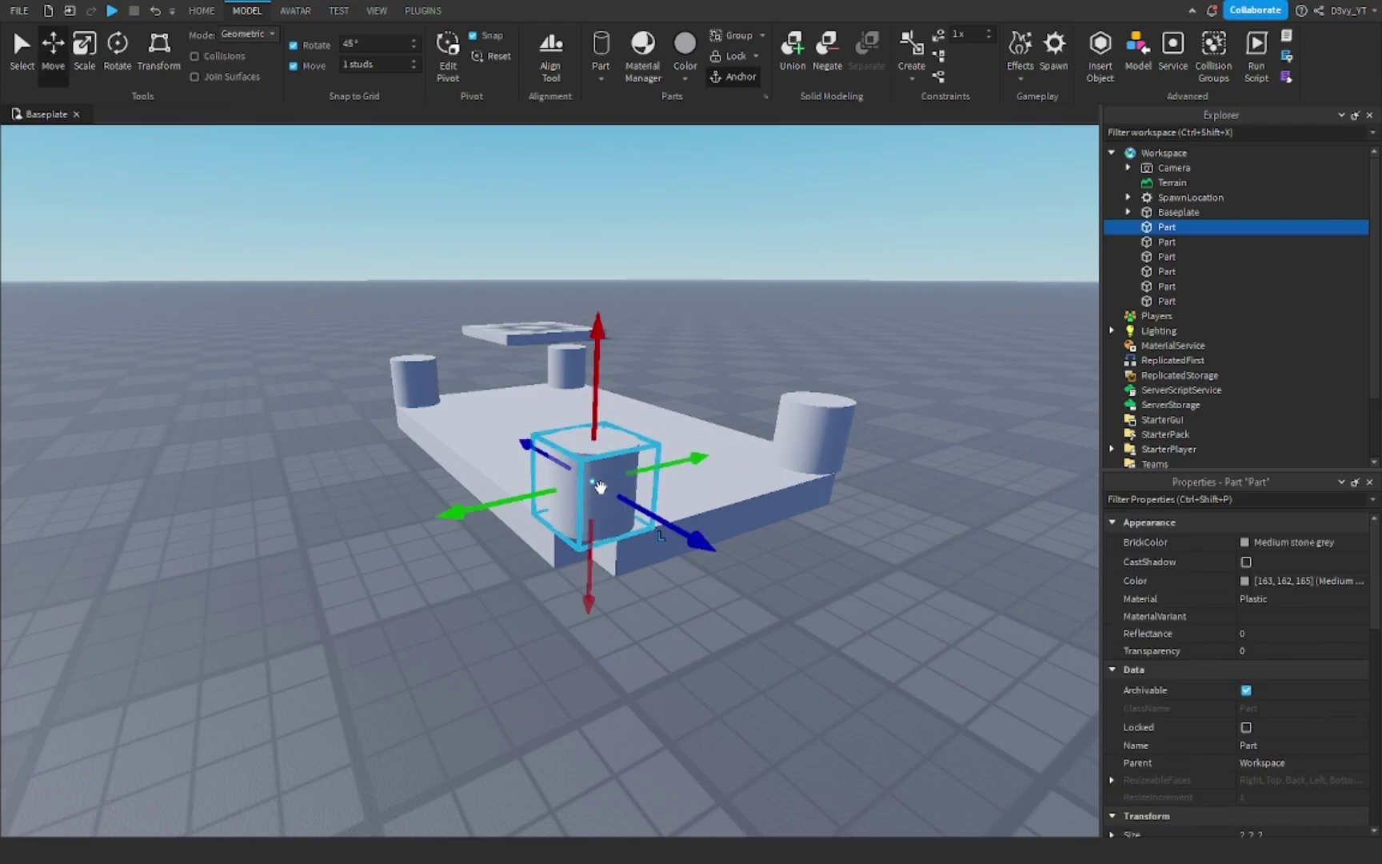
{"action": "left_click", "coordinate": [398, 456]}
{"action": "left_click", "coordinate": [617, 494]}
{"action": "key", "text": "ctrl+3"}
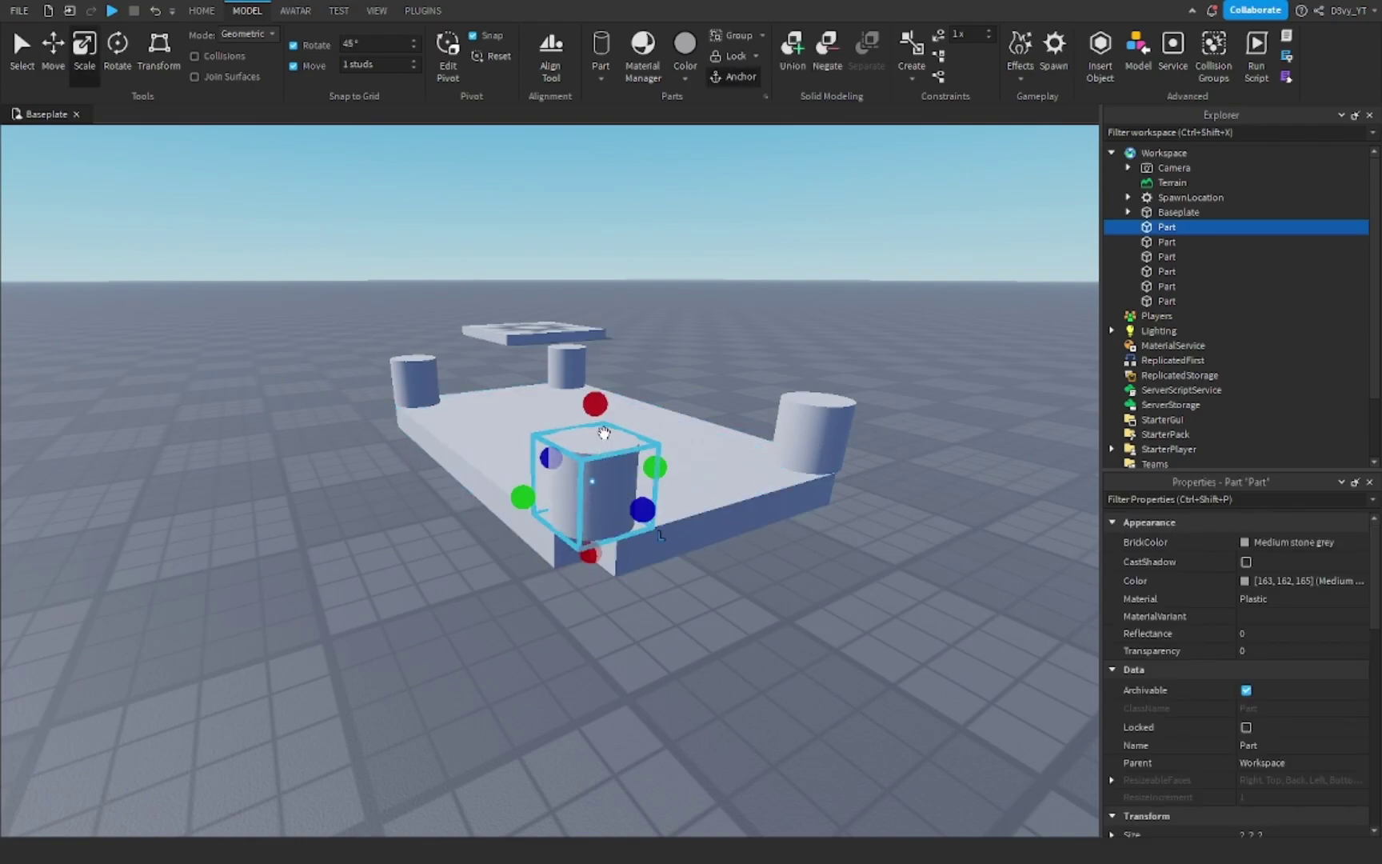
{"action": "left_click", "coordinate": [812, 432]}
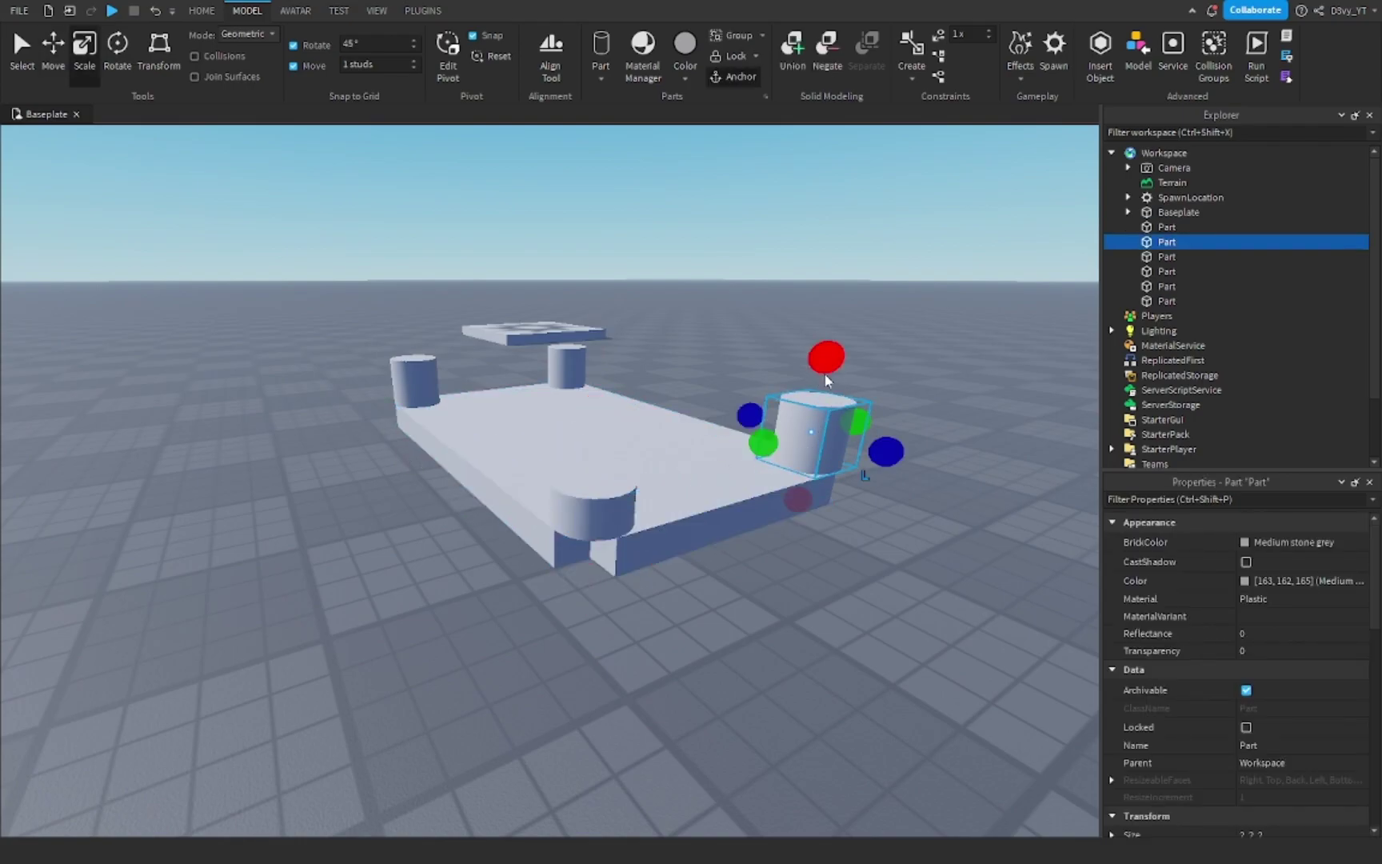
{"action": "left_click", "coordinate": [557, 361]}
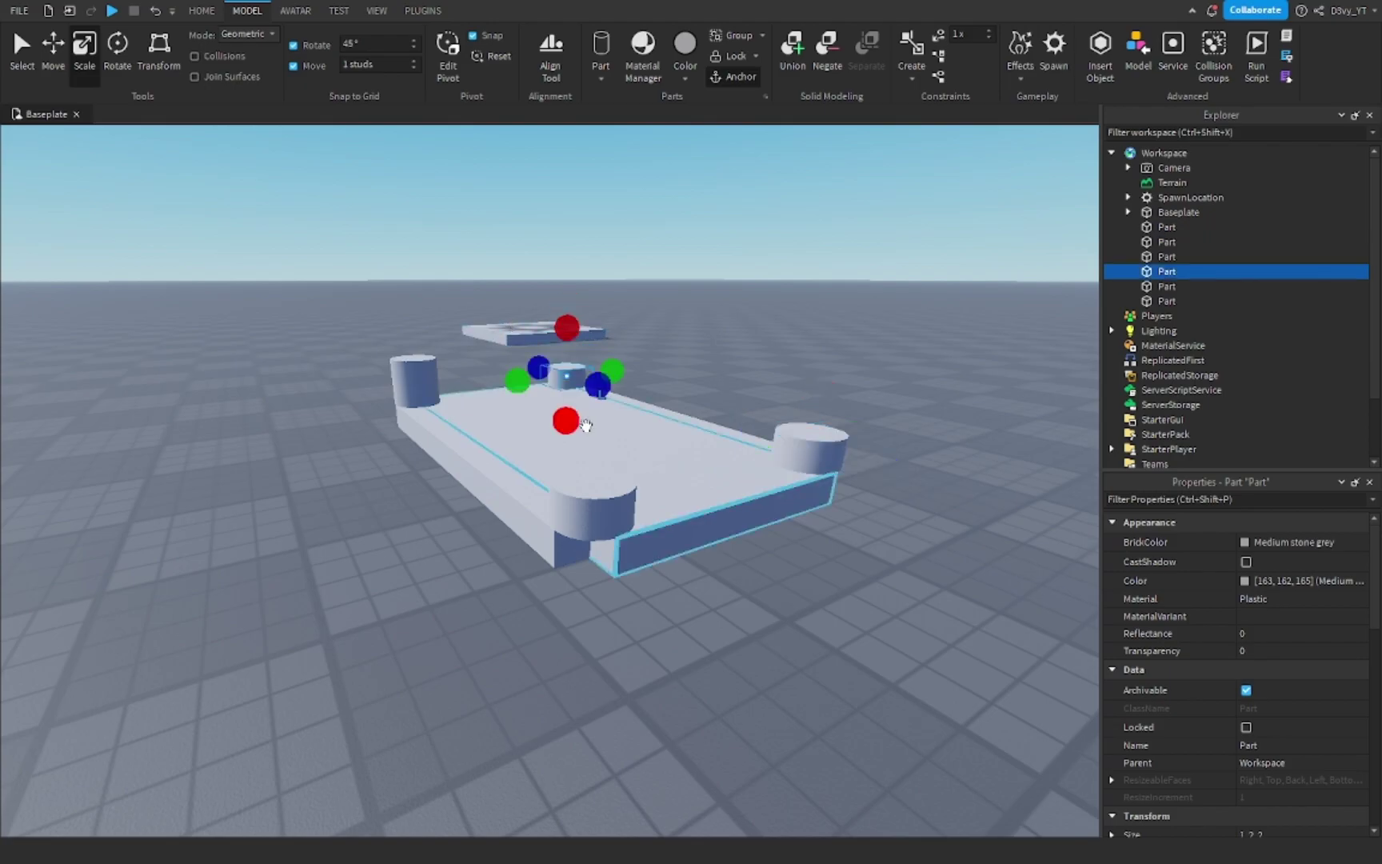
{"action": "left_click", "coordinate": [414, 380]}
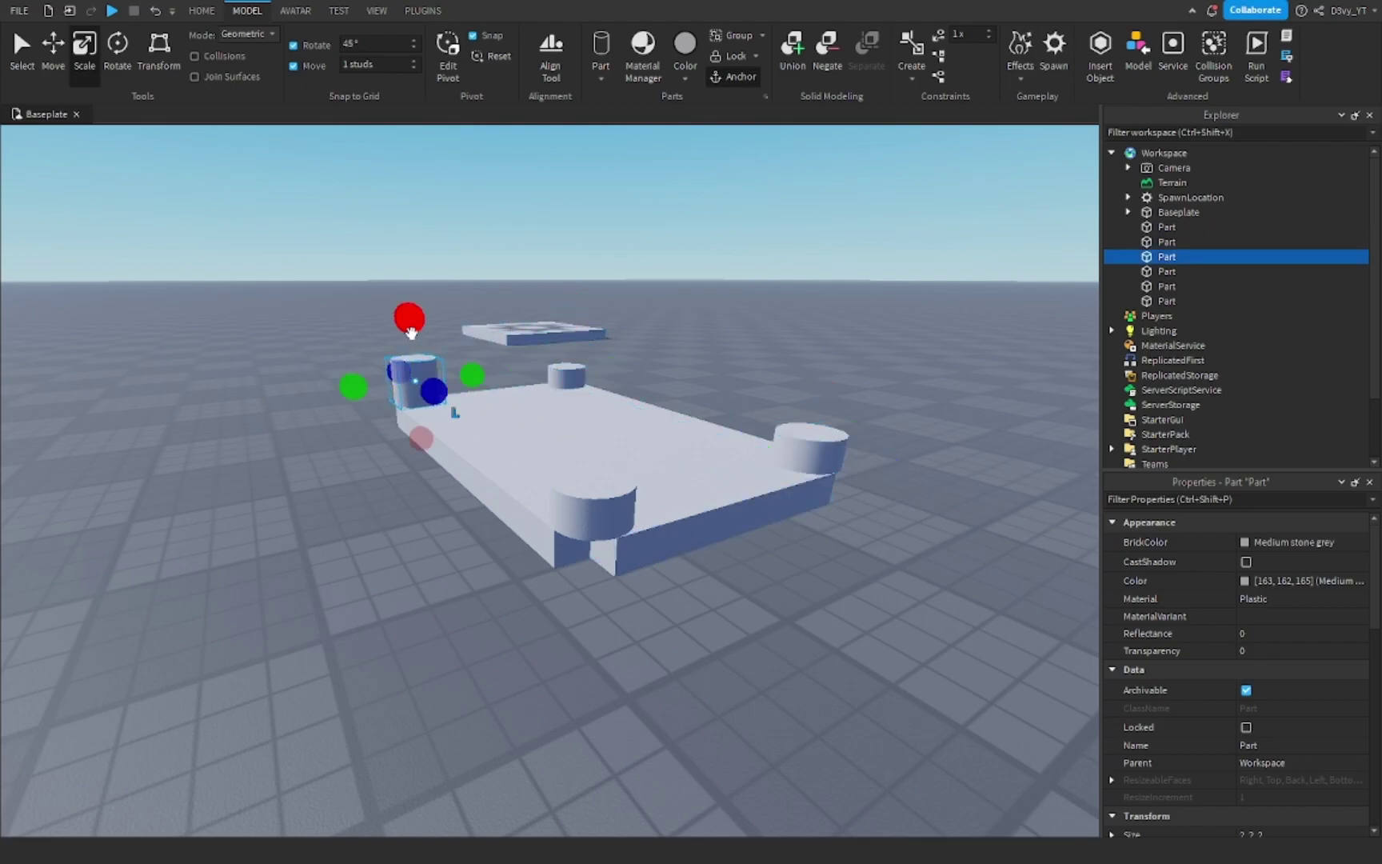
{"action": "left_click", "coordinate": [528, 570]}
- Select all four corner cylinders and lower them together into the notched corners, flush with the slab
{"action": "left_click", "coordinate": [591, 503]}
{"action": "key", "text": "ctrl+1"}
{"action": "left_click", "coordinate": [416, 392], "text": "ctrl"}
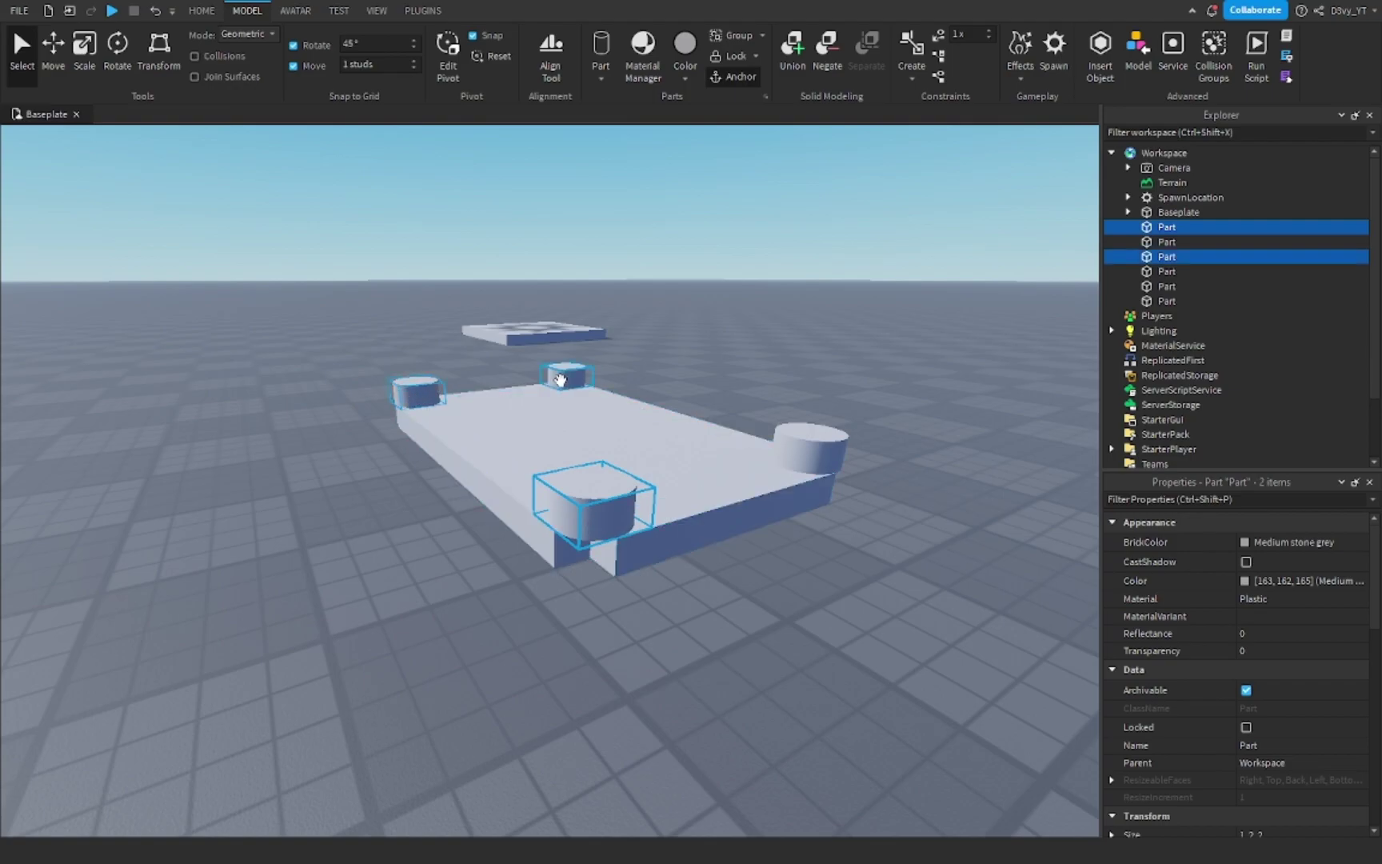
{"action": "left_click", "coordinate": [770, 438], "text": "ctrl"}
{"action": "key", "text": "ctrl+2"}
{"action": "left_click_drag", "start_coordinate": [582, 338], "coordinate": [575, 372]}
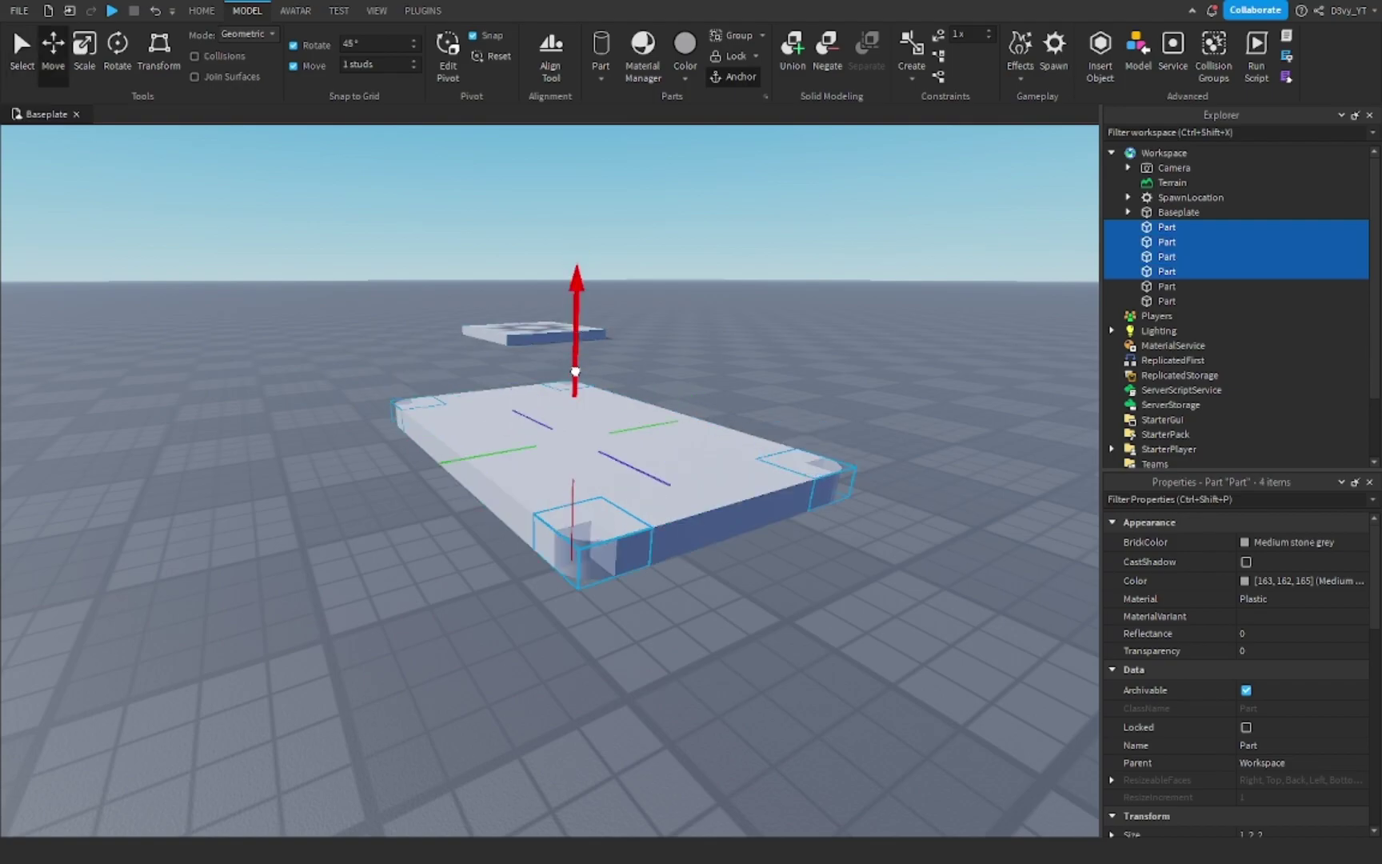
{"action": "left_click", "coordinate": [800, 339]}
- Select both crossed slabs and the four corner cylinders, and combine them into a single union
{"action": "right_click_drag", "start_coordinate": [800, 338], "coordinate": [800, 339]}
{"action": "right_click", "coordinate": [727, 509]}
{"action": "left_click", "coordinate": [686, 543]}
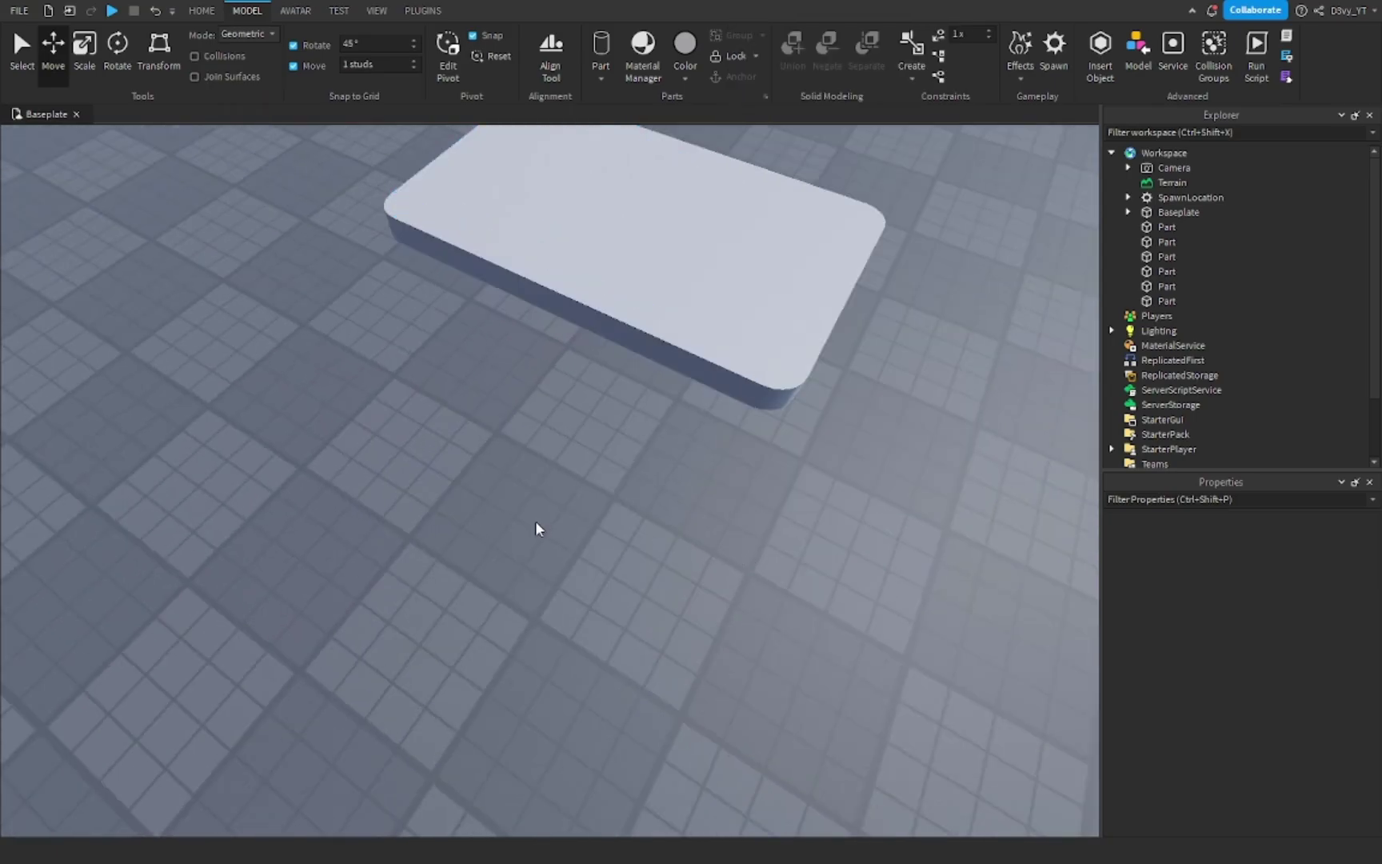
{"action": "right_click_drag", "start_coordinate": [536, 521], "coordinate": [537, 521]}
{"action": "right_click_drag", "start_coordinate": [321, 385], "coordinate": [321, 303]}
{"action": "key", "text": "s"}
{"action": "key", "text": "d"}
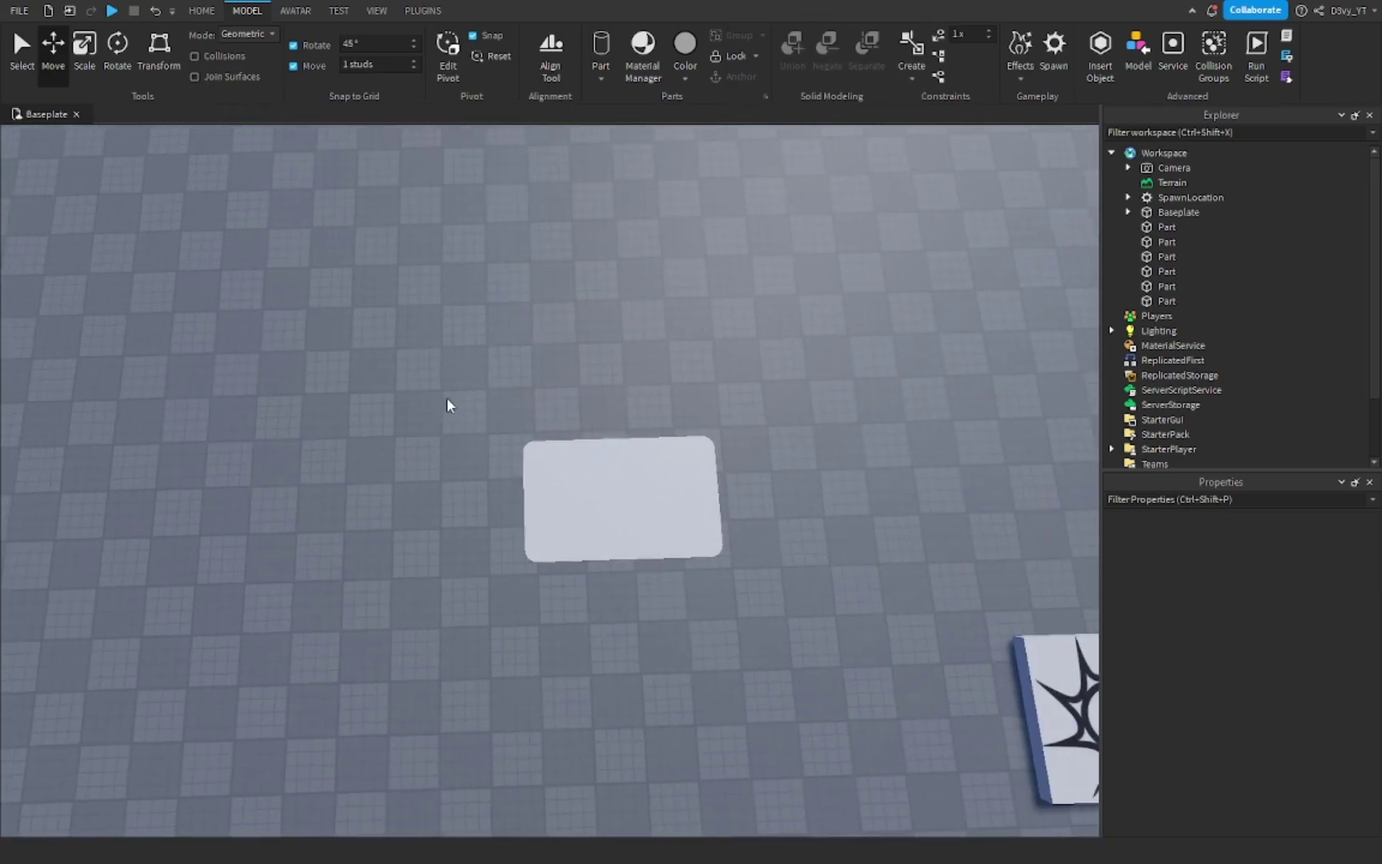
{"action": "left_click_drag", "start_coordinate": [446, 398], "coordinate": [793, 638]}
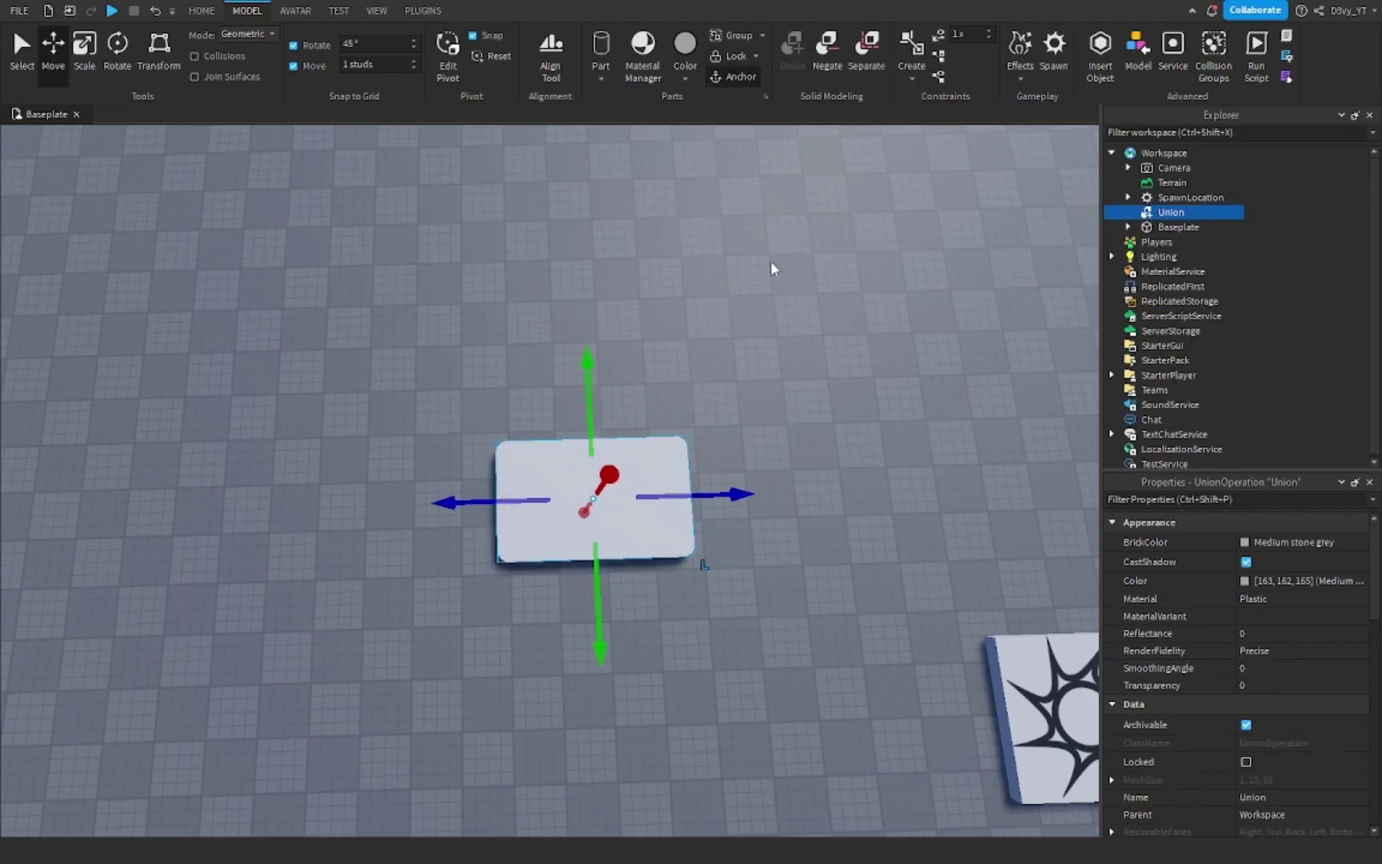
- Turn off CastShadow for the union and raise it above the baseplate
{"action": "right_click_drag", "start_coordinate": [728, 402], "coordinate": [729, 392]}
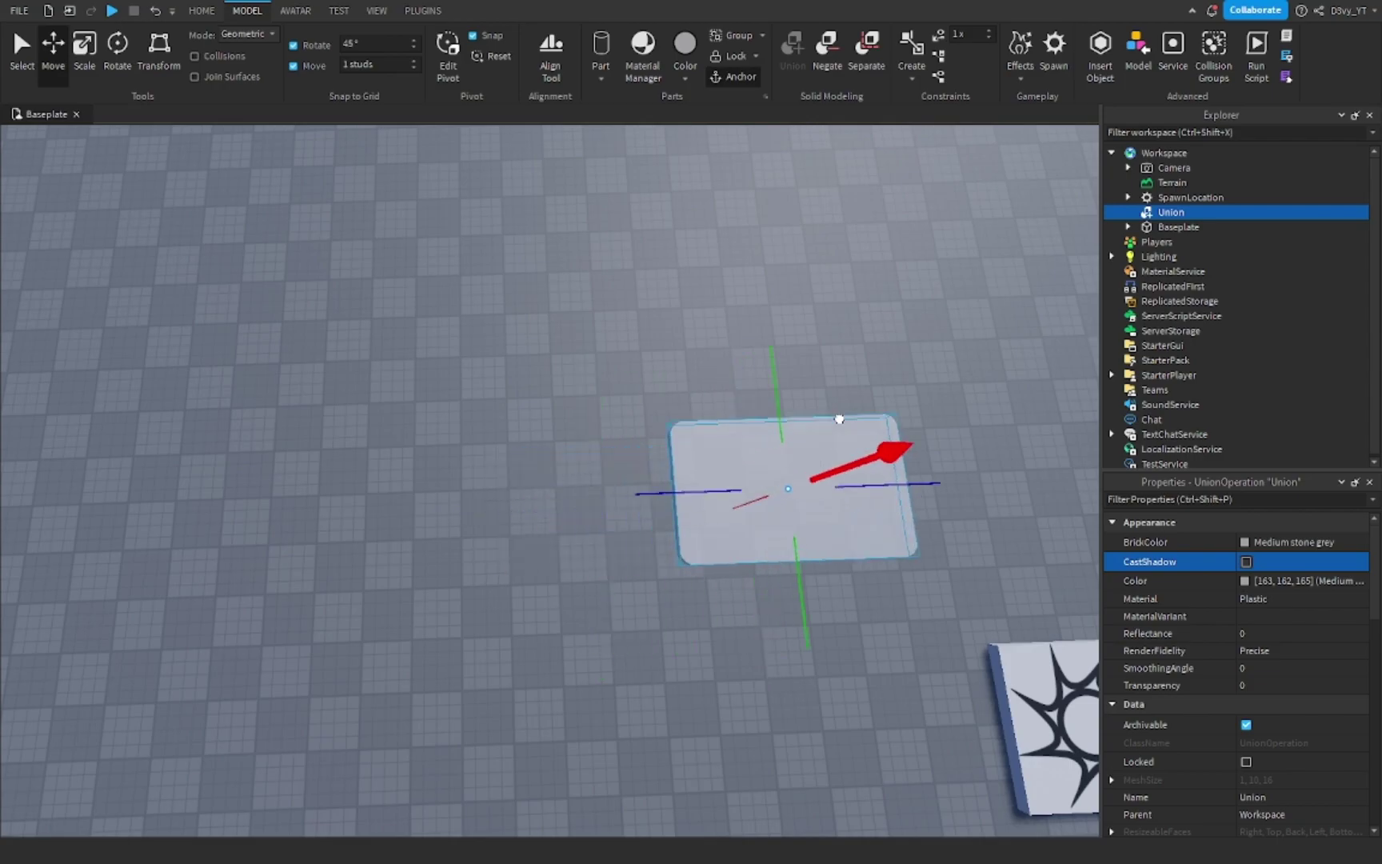
{"action": "left_click", "coordinate": [472, 481]}
- Examine the raised slab and its rounded corners from several angles and distances
{"action": "key", "text": "w"}
{"action": "right_click_drag", "start_coordinate": [472, 482], "coordinate": [472, 482]}
{"action": "scroll", "coordinate": [403, 533], "scroll_direction": "down", "scroll_amount": 3}
{"action": "scroll", "coordinate": [795, 663], "scroll_direction": "down", "scroll_amount": 5}
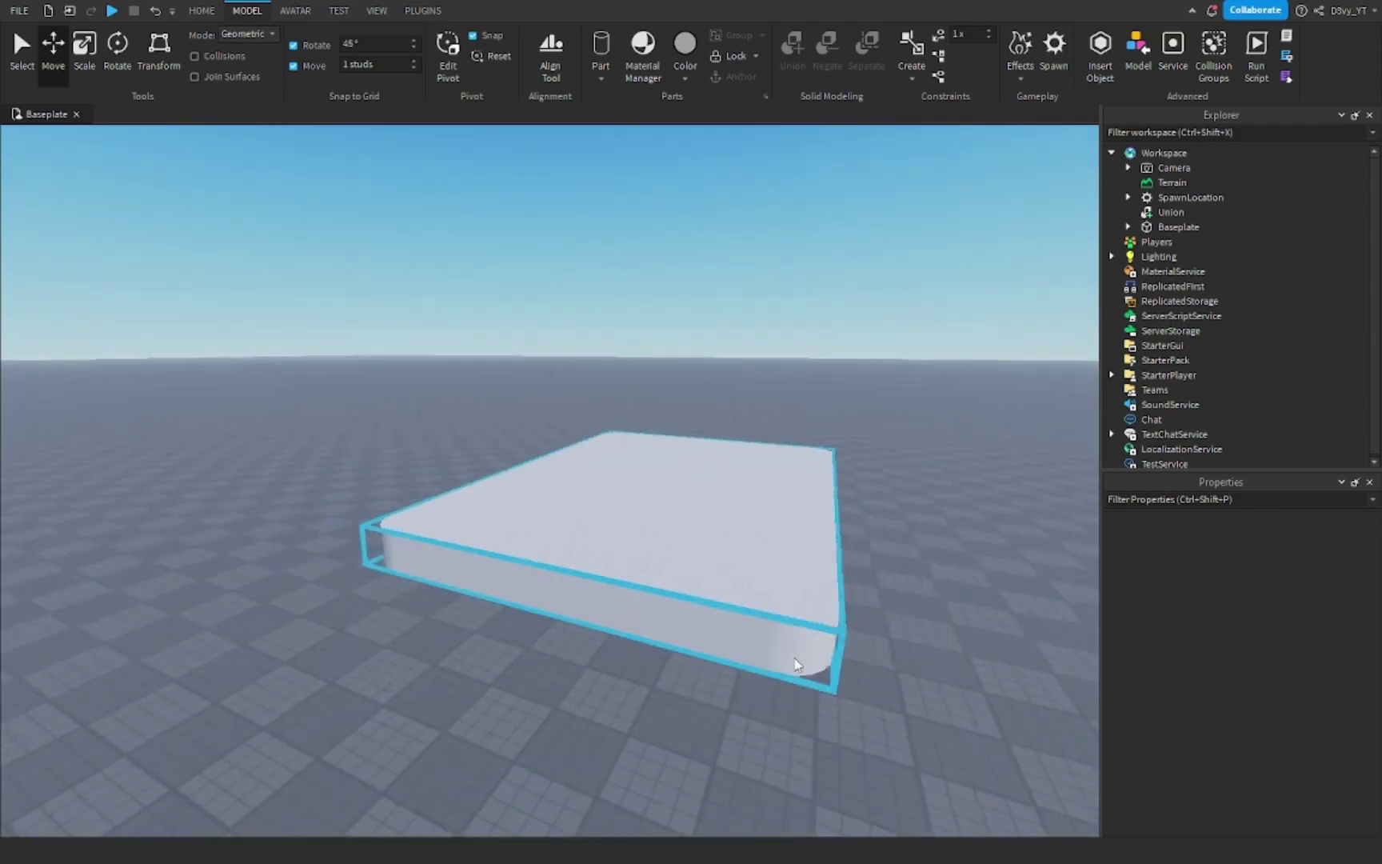
{"action": "right_click_drag", "start_coordinate": [790, 660], "coordinate": [793, 659]}
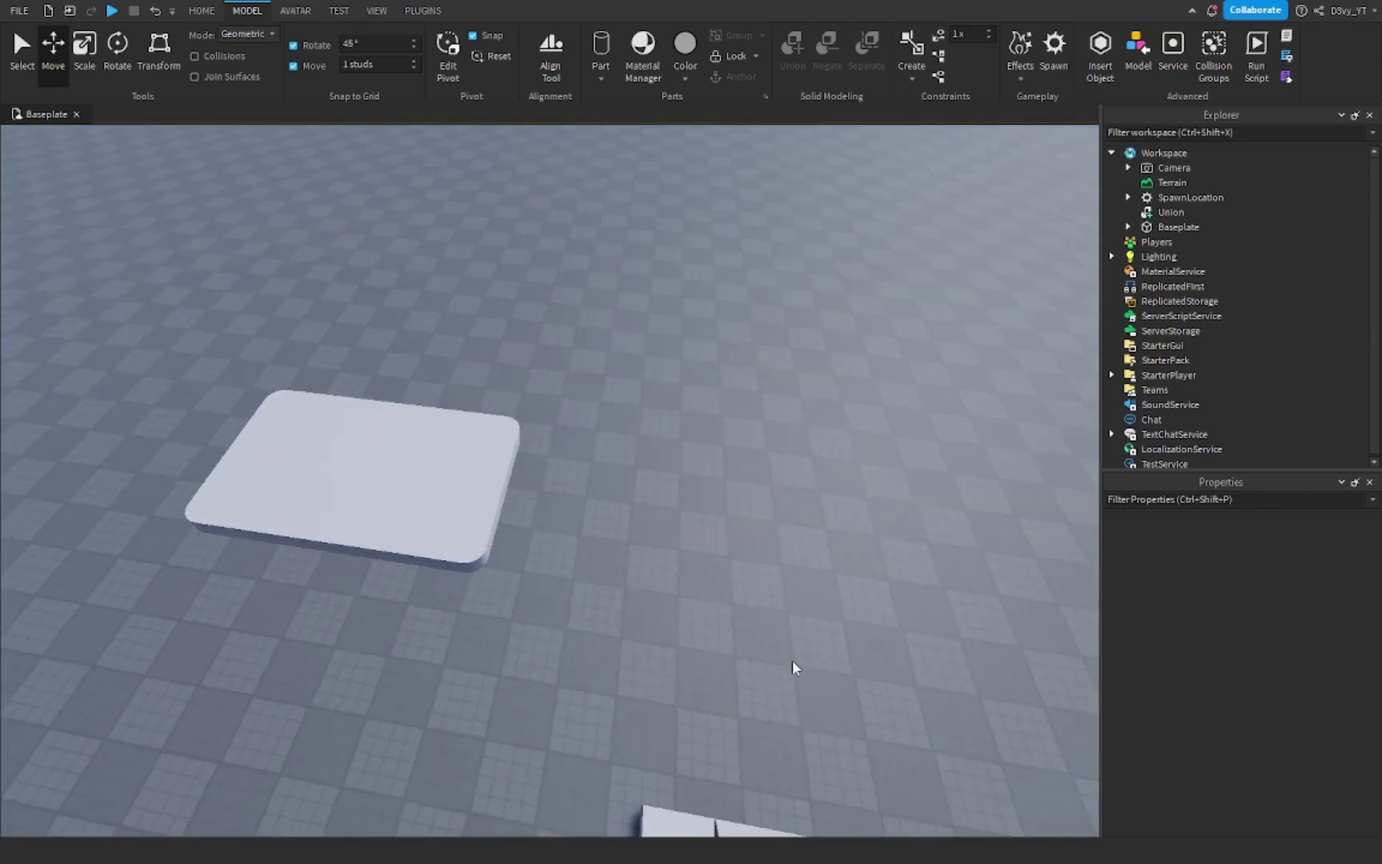
{"action": "key", "text": "w"}
{"action": "scroll", "coordinate": [792, 660], "scroll_direction": "down", "scroll_amount": 5}
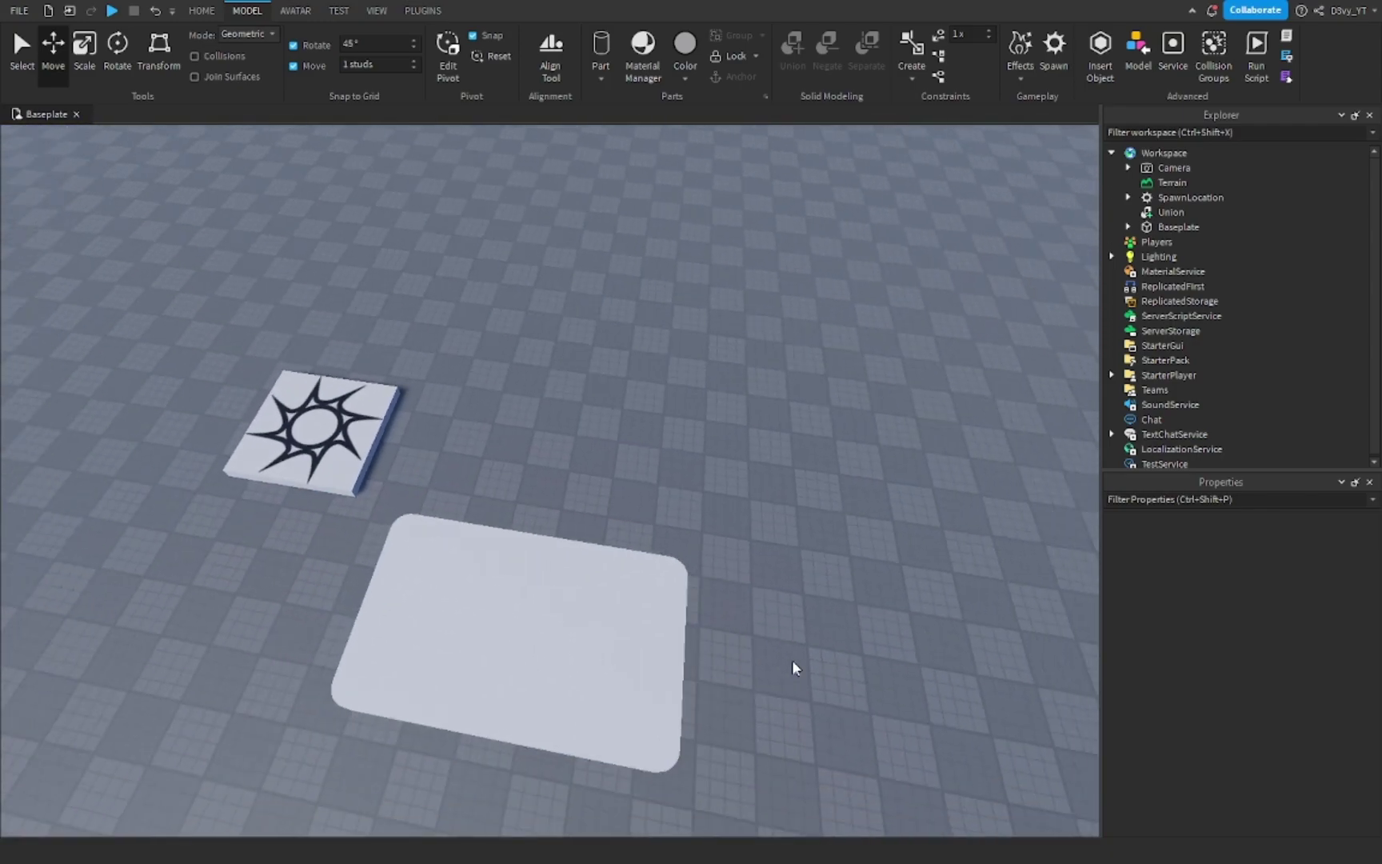